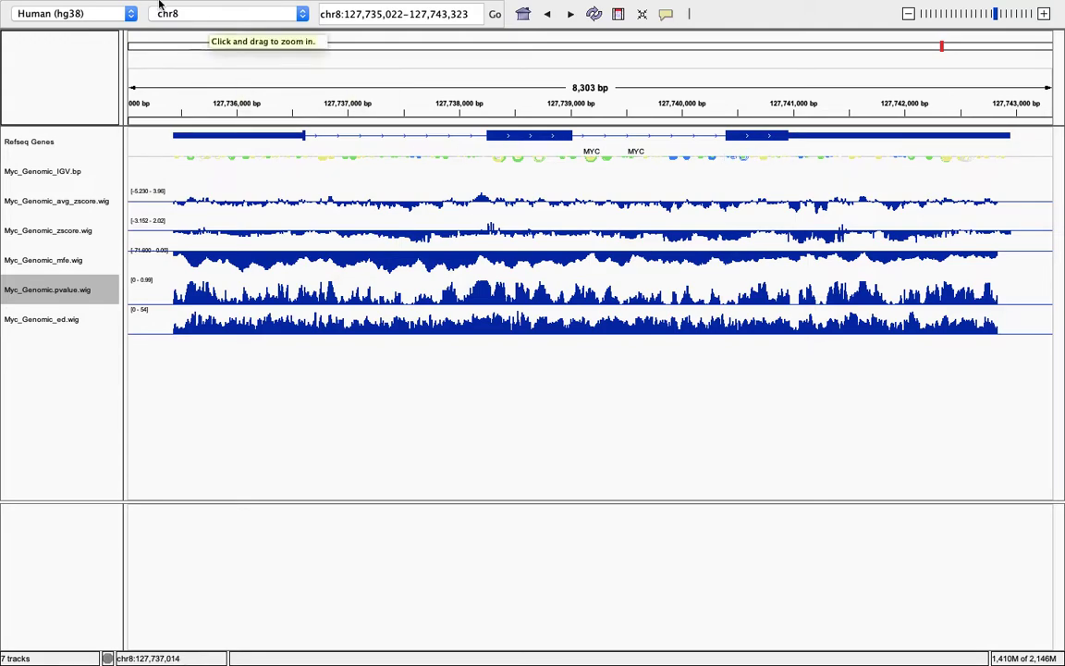
Start loading track files from the MYC IGV ScanFold folder, selecting everything from the DMS_Genome-wide_K562_vitro bedgraph through Myc_eCLIP.bed.
mouse_move(132, 3)
click(88, 10)
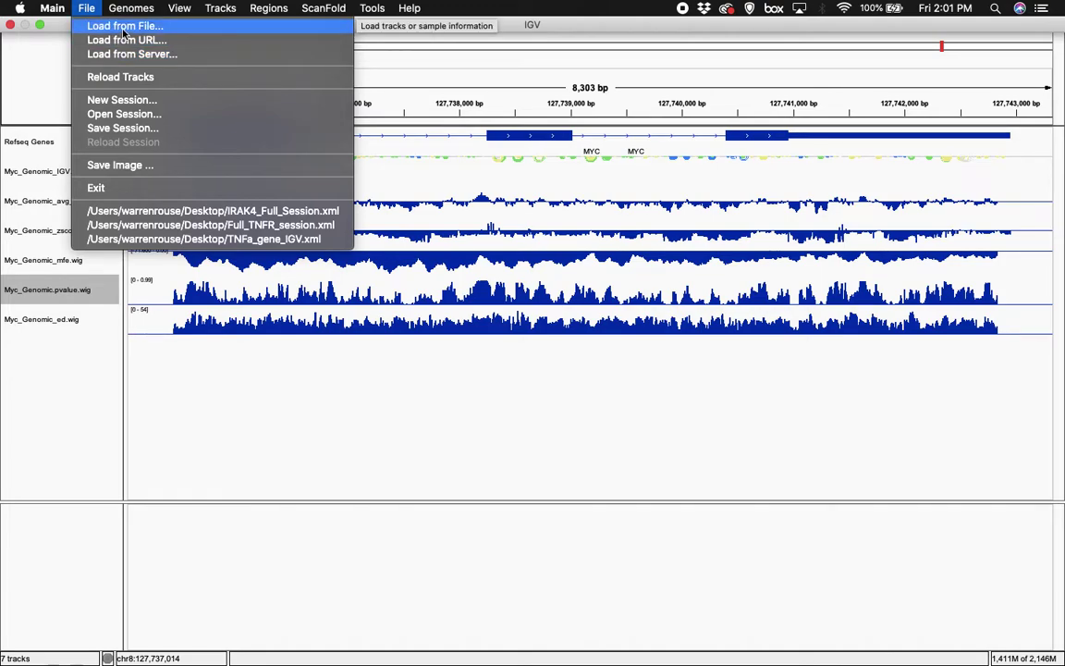
click(123, 33)
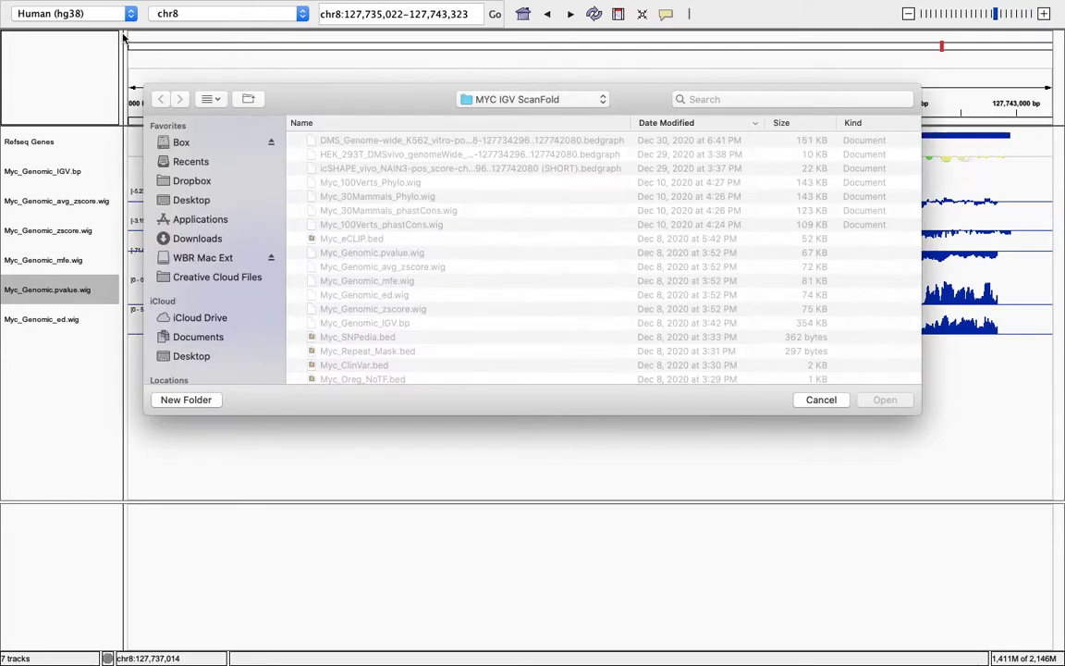
click(339, 143)
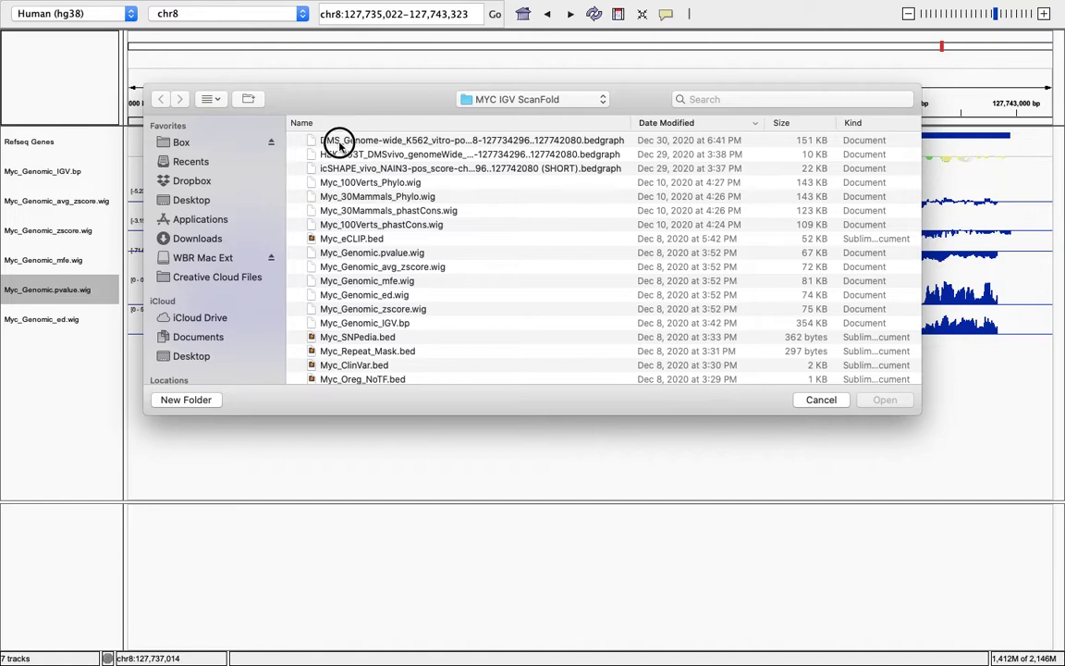
shift+click(347, 167)
shift+click(383, 222)
shift+click(381, 239)
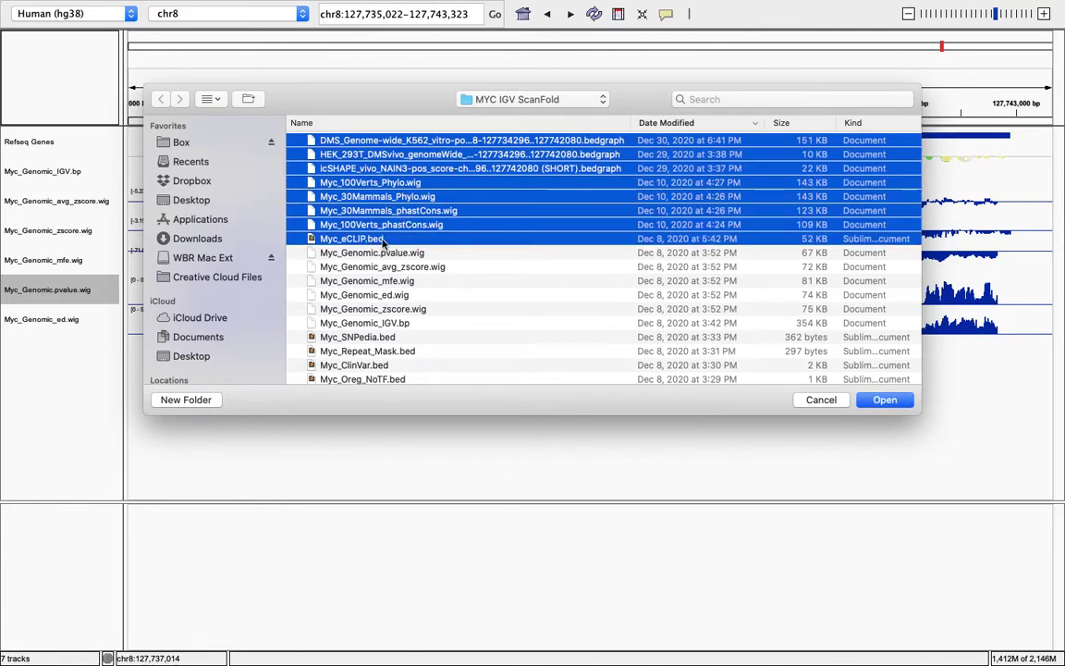
Add the SNPedia, Repeat_Mask, ClinVar, Oreg_NoTF, Func_Elem, Mods and PolyA .bed files to the selection and load all selected files as tracks.
super+click(389, 339)
super+click(386, 367)
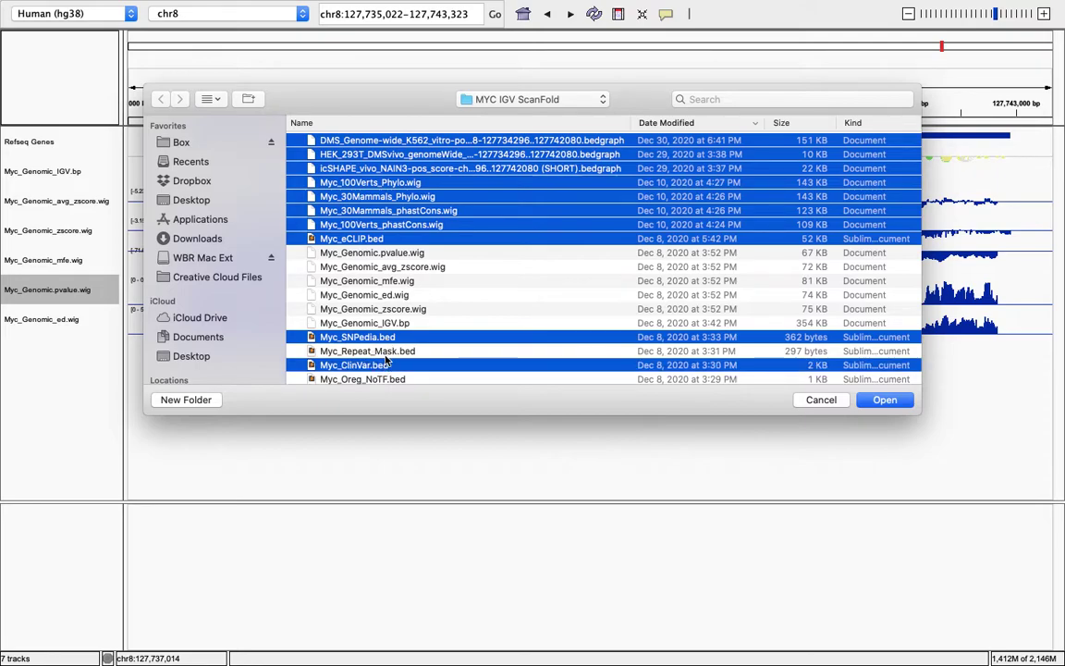
super+click(386, 352)
scroll(387, 353, down, 2)
super+click(386, 351)
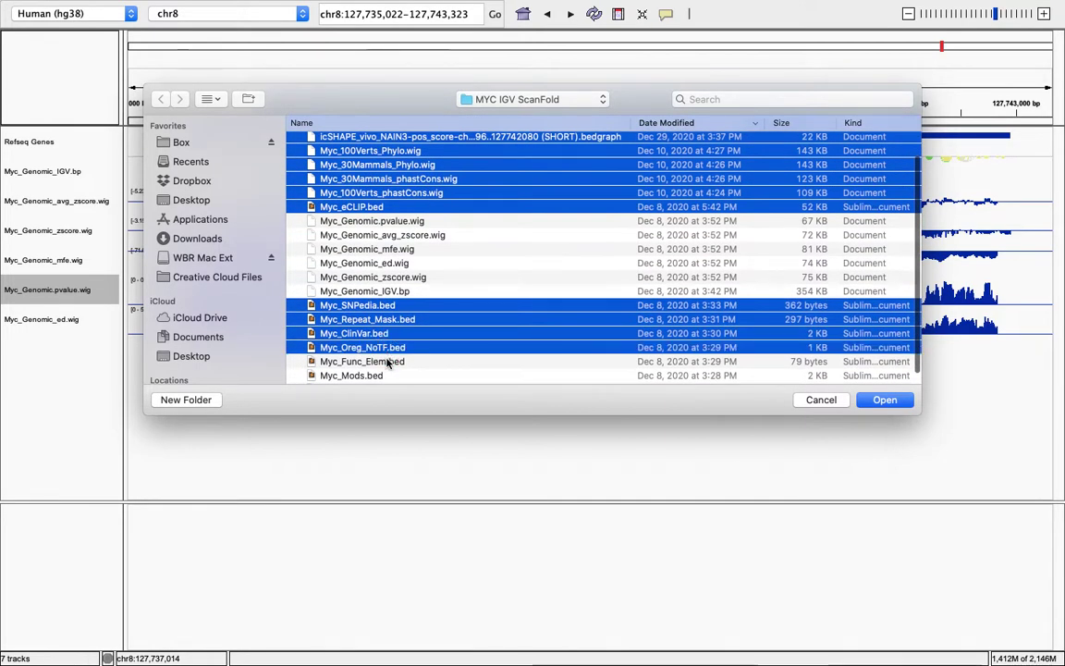
super+click(384, 362)
super+click(379, 375)
scroll(379, 377, down, 1)
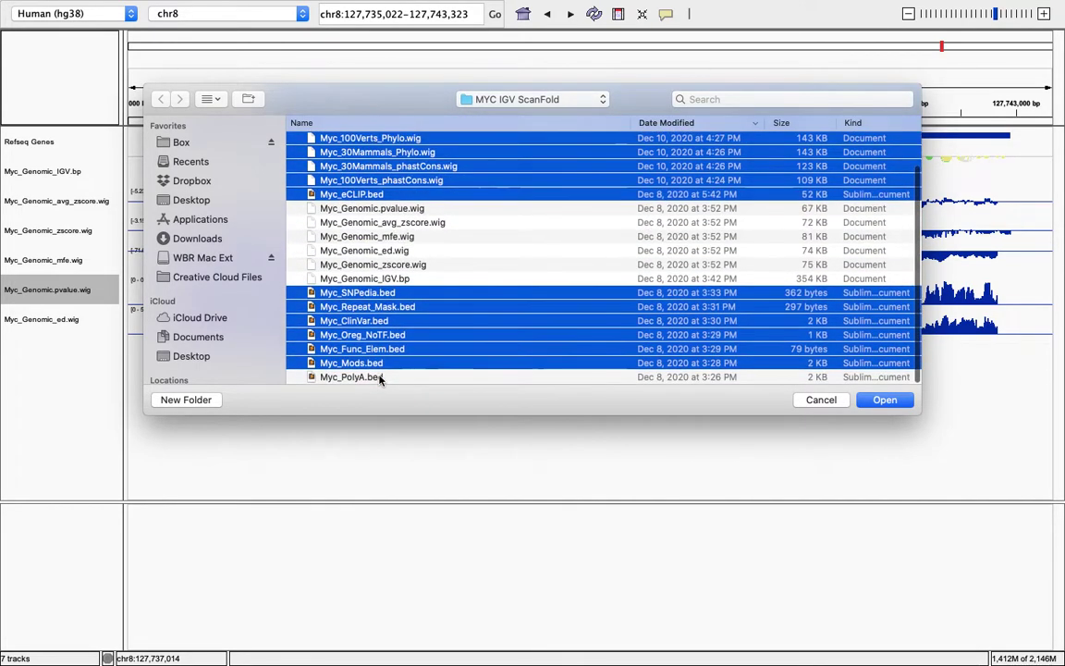
super+click(379, 376)
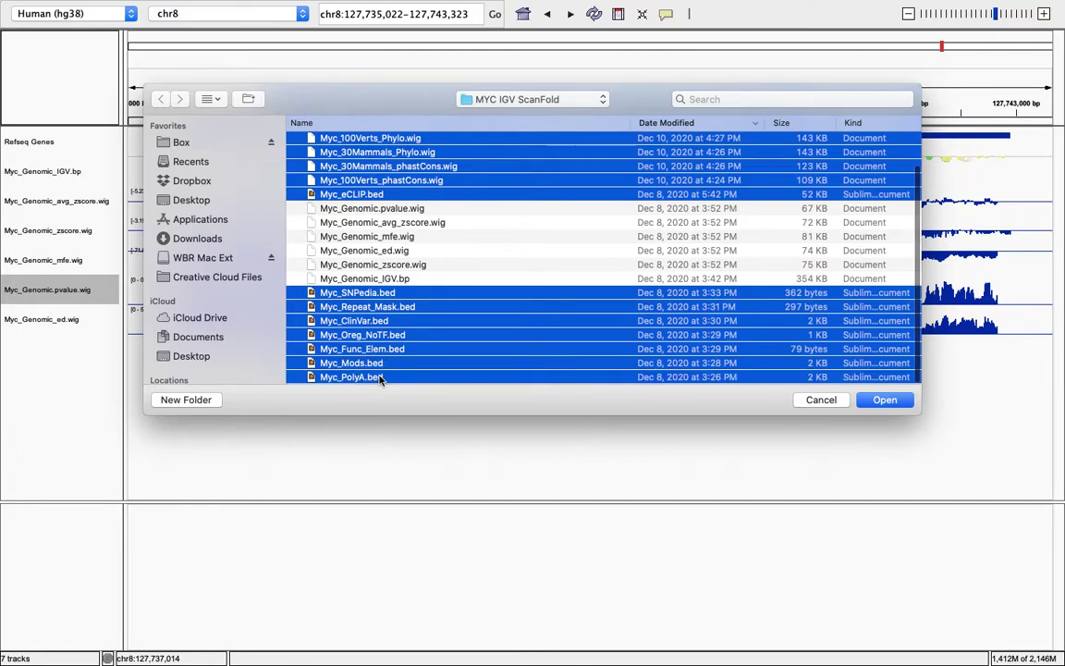
click(887, 403)
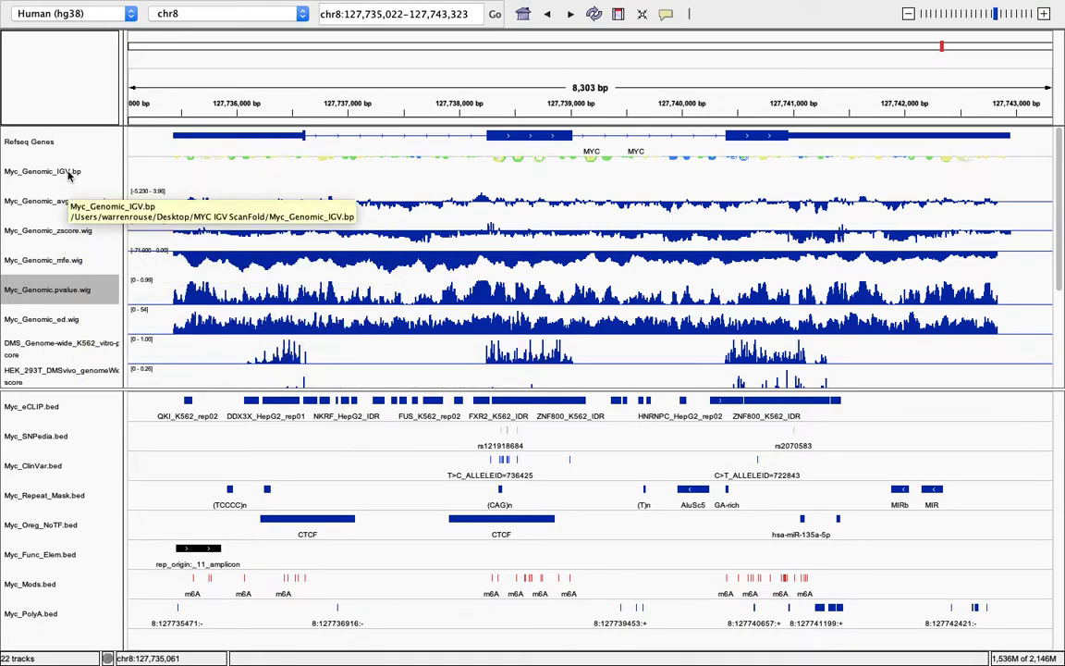
Reorder the tracks so Myc_Genomic_zscore.wig sits above Myc_Genomic_avg_zscore.wig and Myc_Genomic_ed.wig sits directly above Myc_Genomic_mfe.wig.
drag(80, 233, 81, 189)
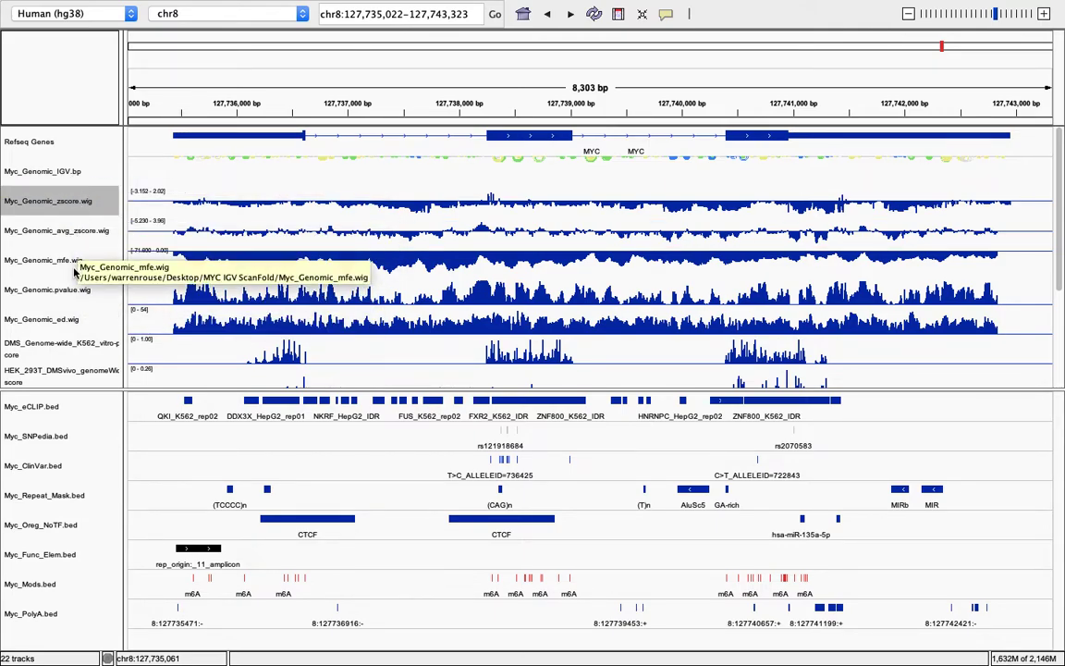
drag(71, 320, 89, 252)
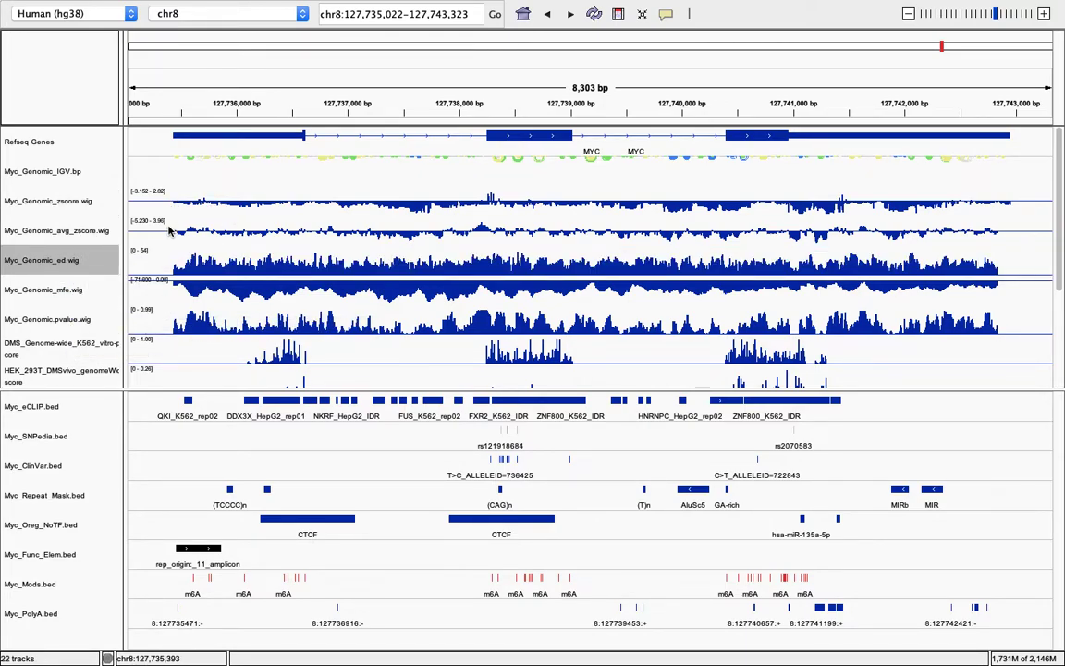
Set the arc direction of the Myc_Genomic_IGV.bp track to Up.
click(70, 178)
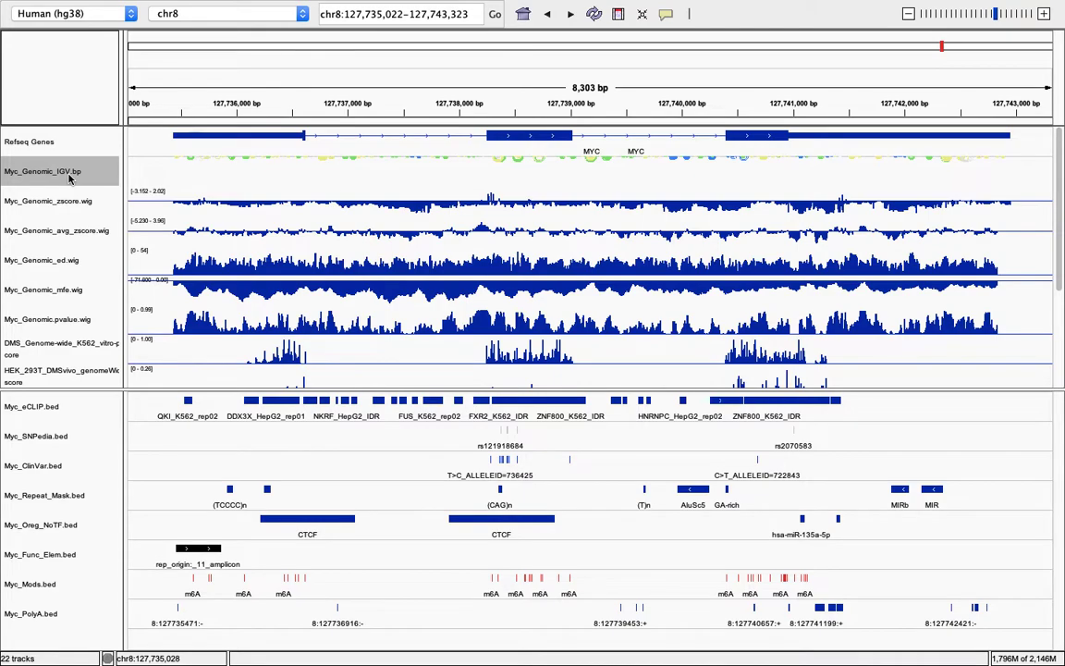
right_click(69, 177)
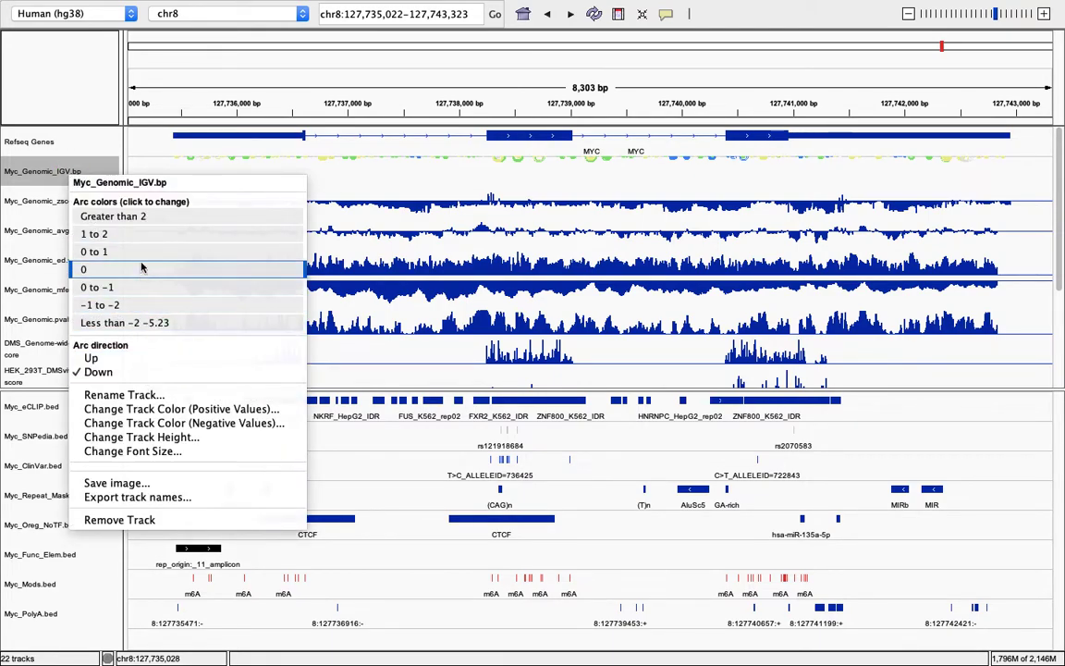
click(128, 359)
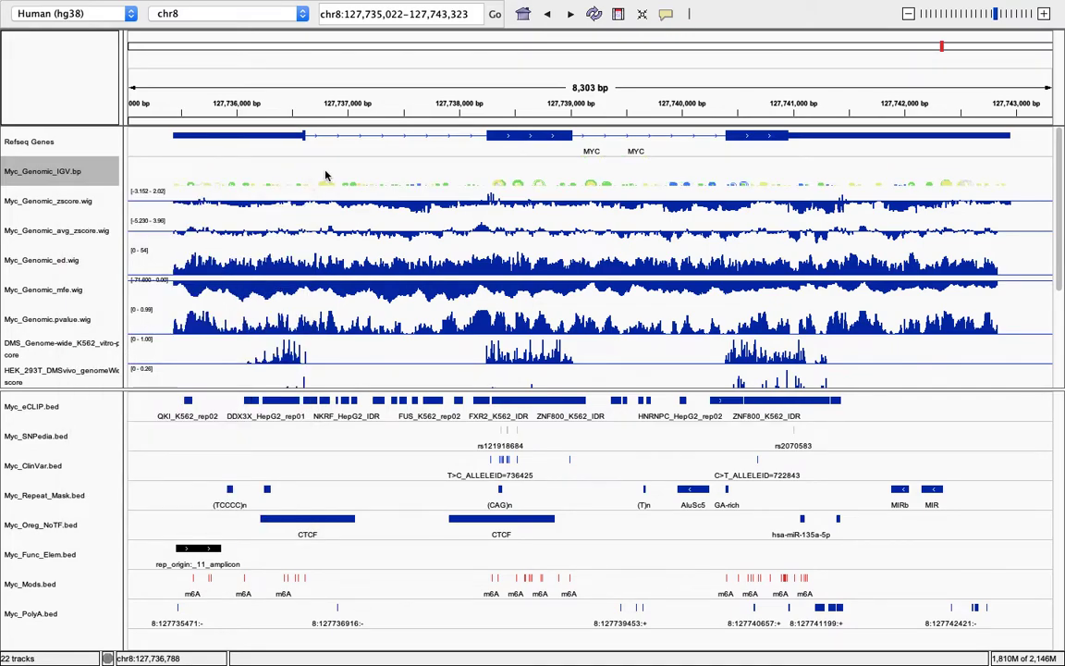
right_click(58, 173)
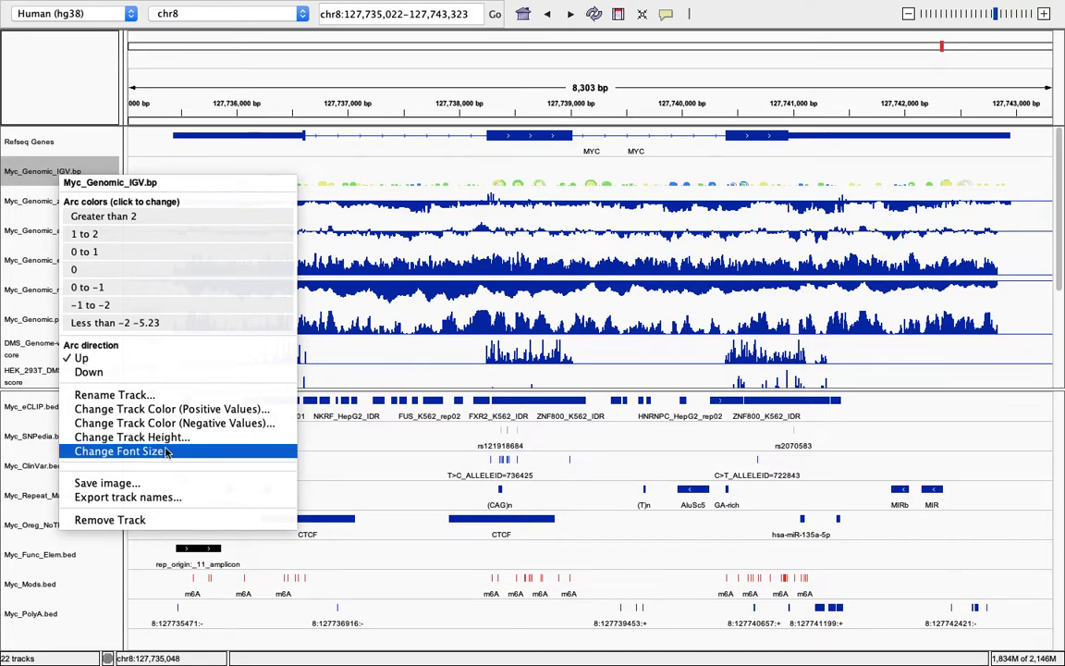
key(Escape)
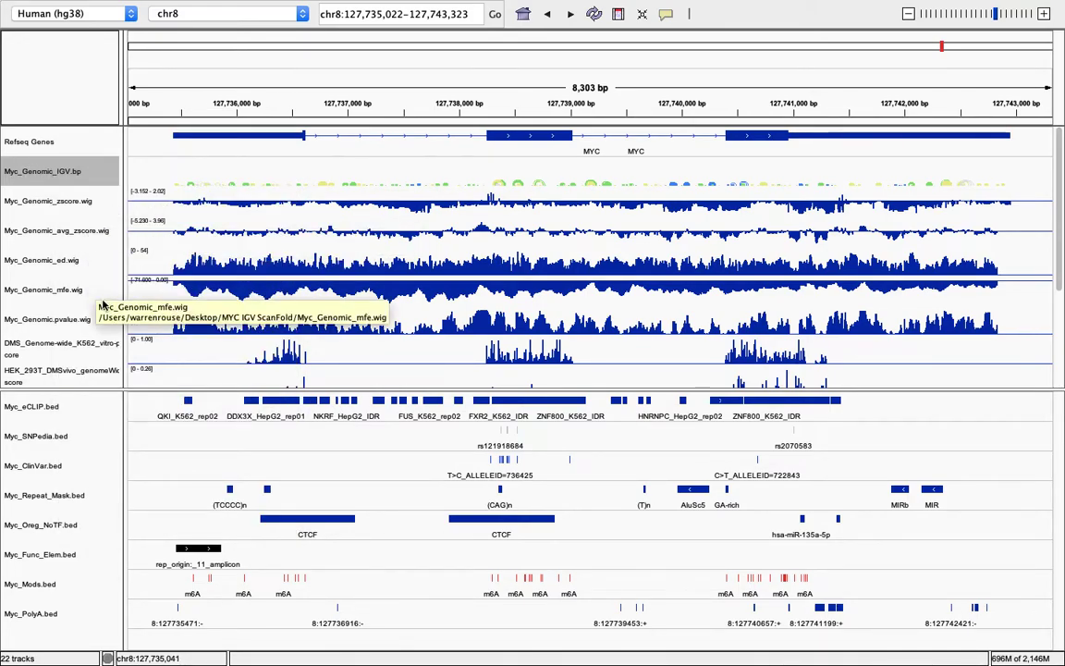
Change the graph type of the DMS K562 vitro, HEK_293T DMSvivo and icSHAPE NAIN3 score tracks to Heatmap.
scroll(88, 296, down, 3)
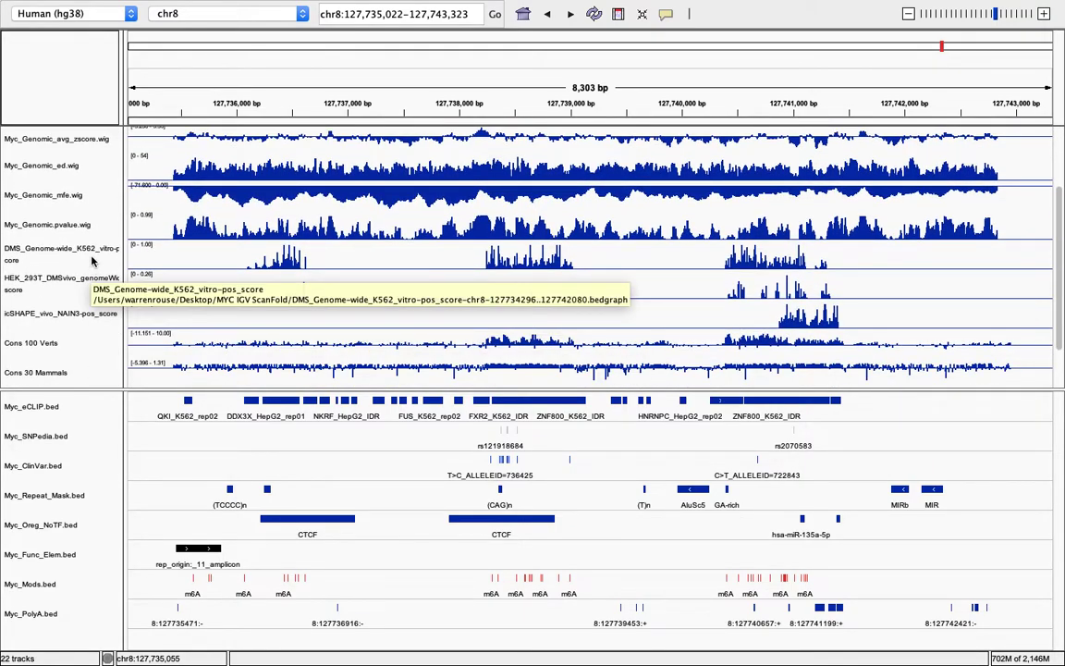
right_click(93, 262)
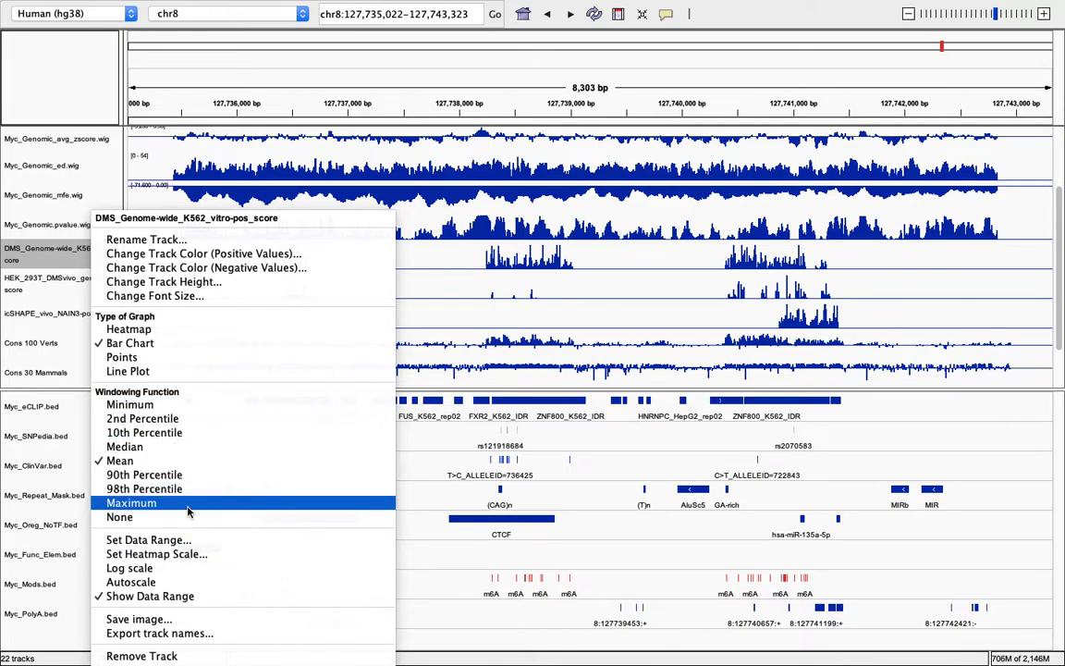
click(130, 329)
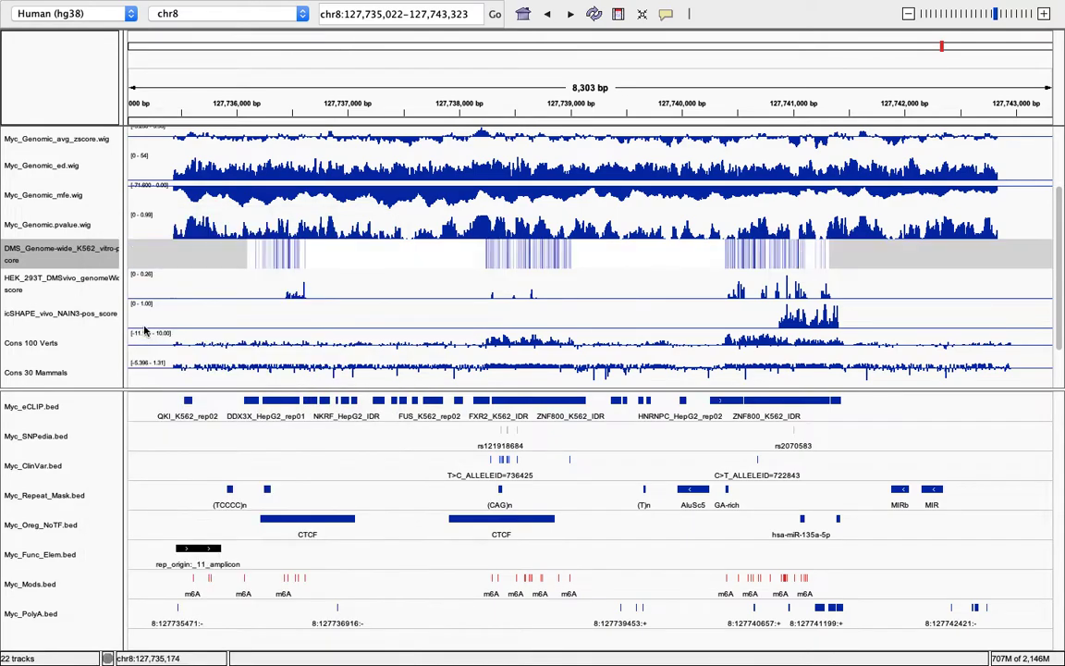
right_click(91, 289)
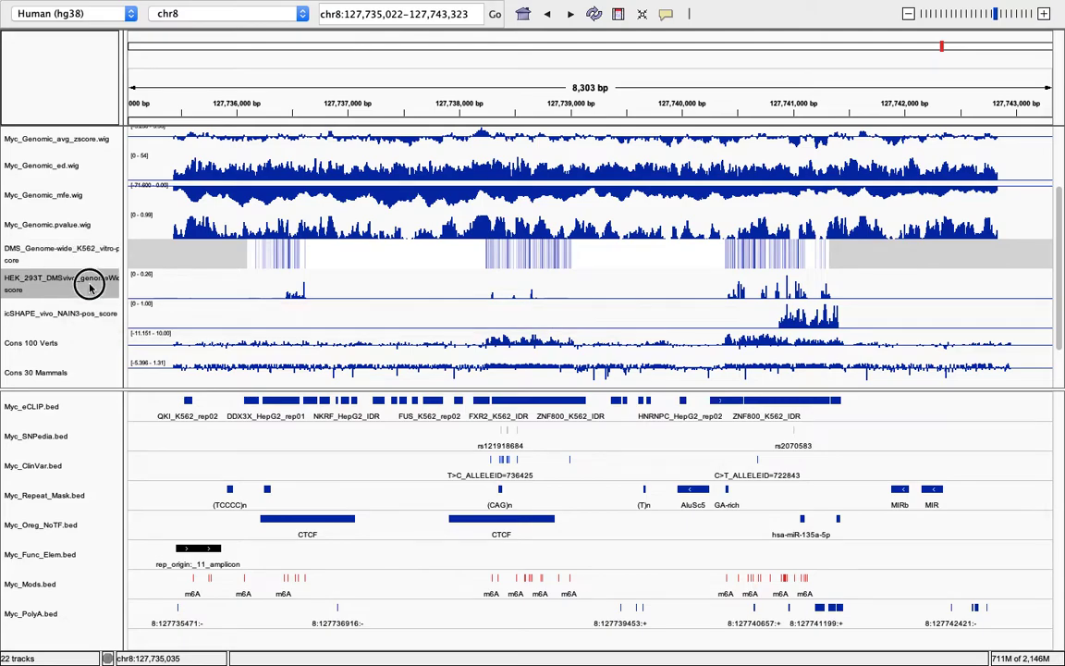
click(129, 329)
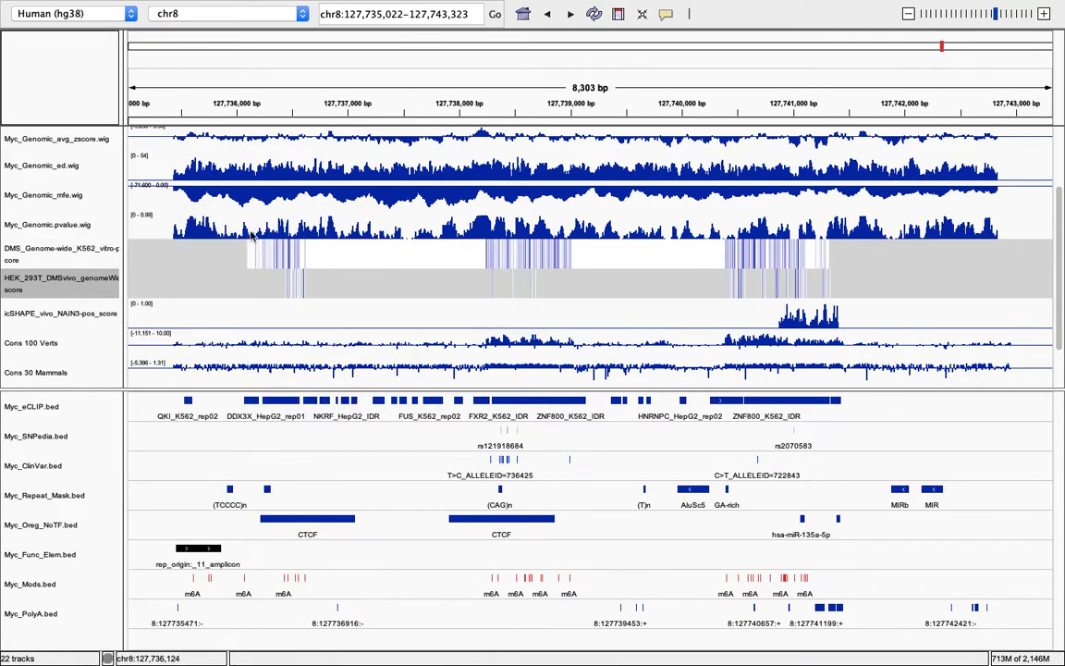
right_click(102, 314)
click(130, 328)
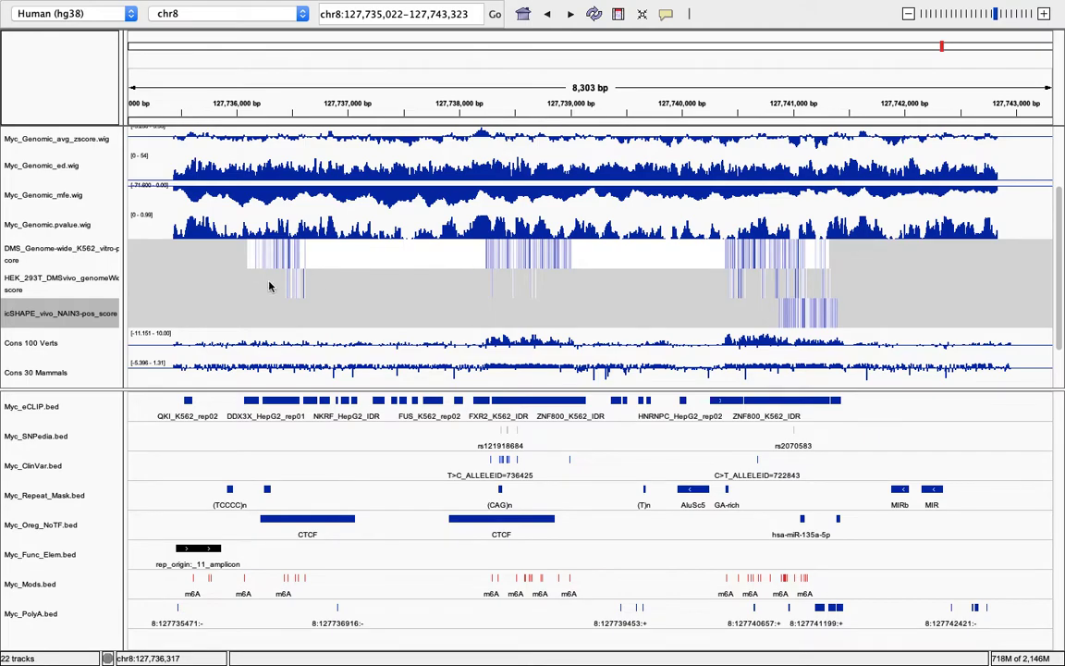
Try the Expanded display mode on the Myc_eCLIP.bed track and return it to Collapsed.
scroll(250, 318, down, 3)
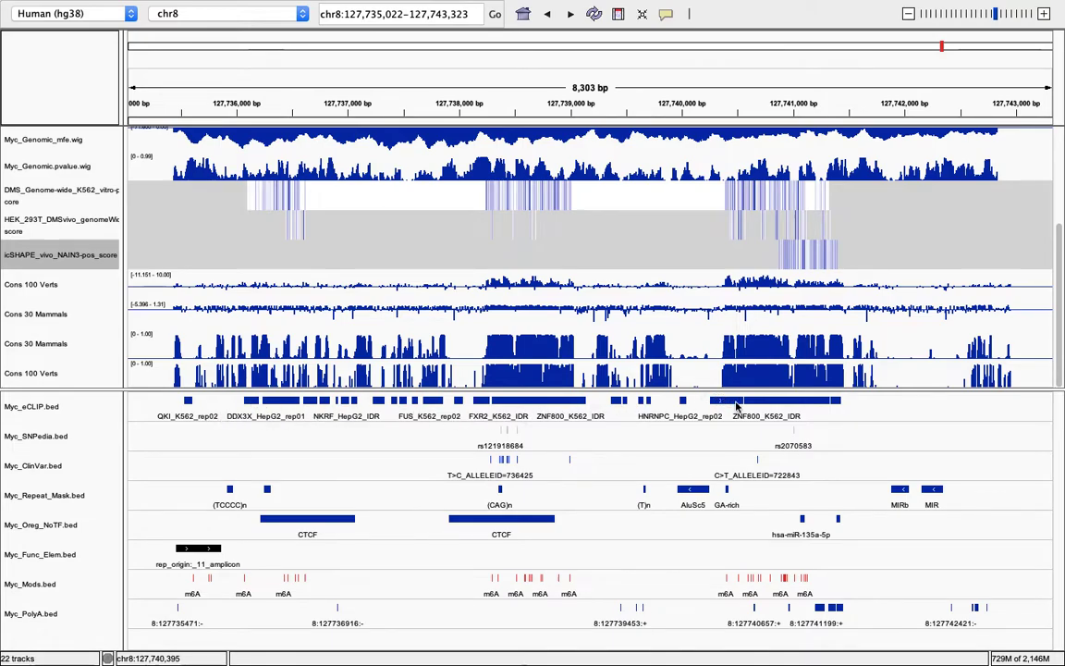
right_click(61, 407)
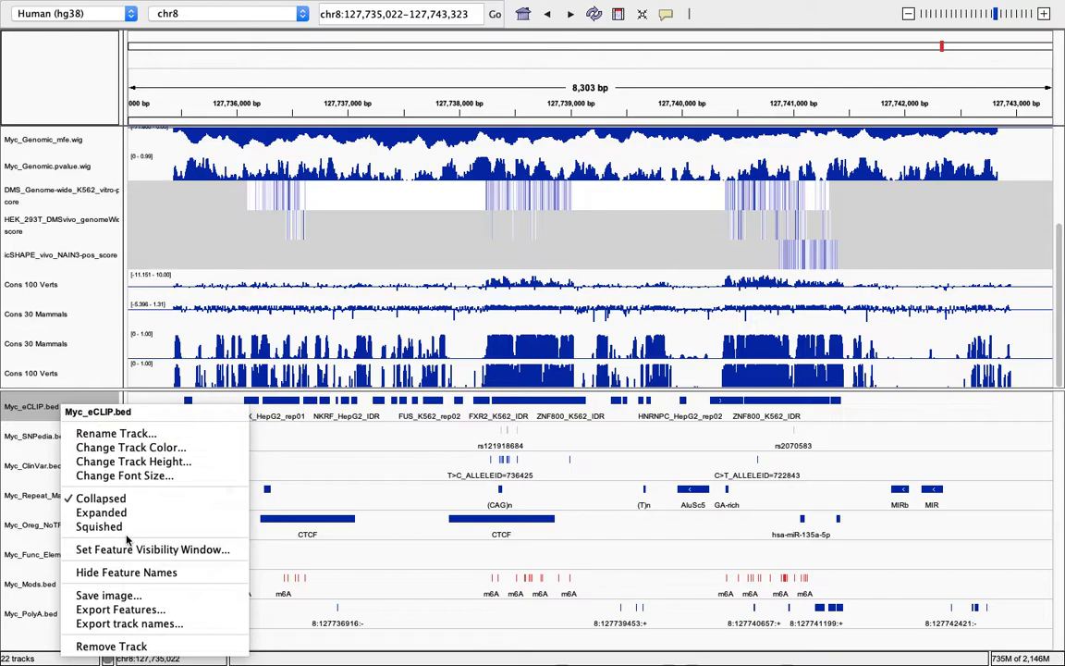
click(102, 512)
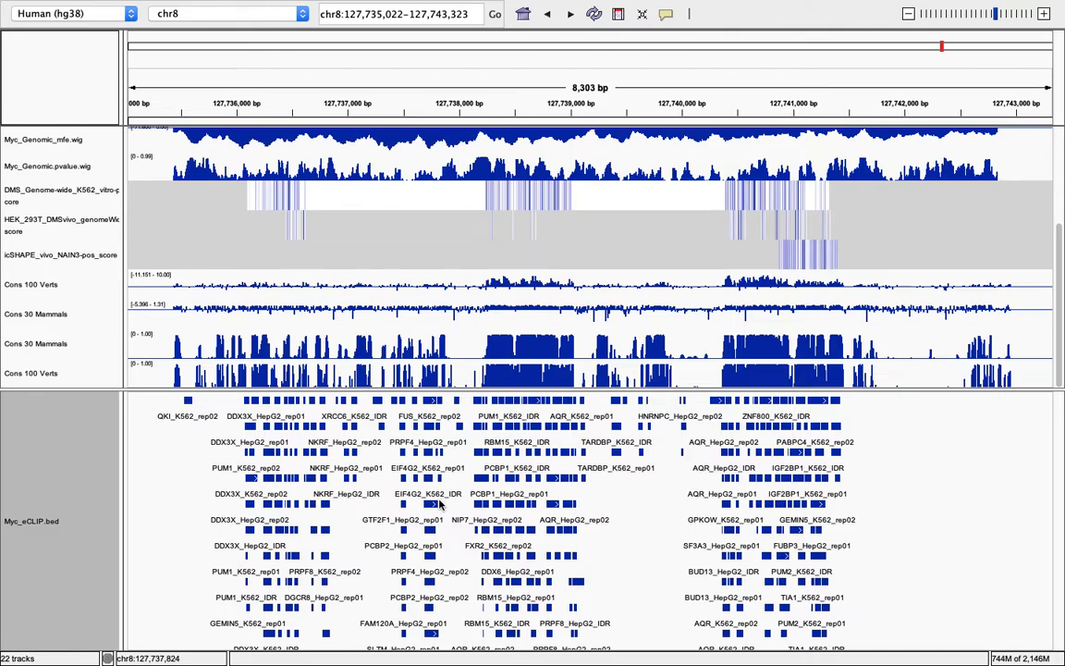
right_click(60, 456)
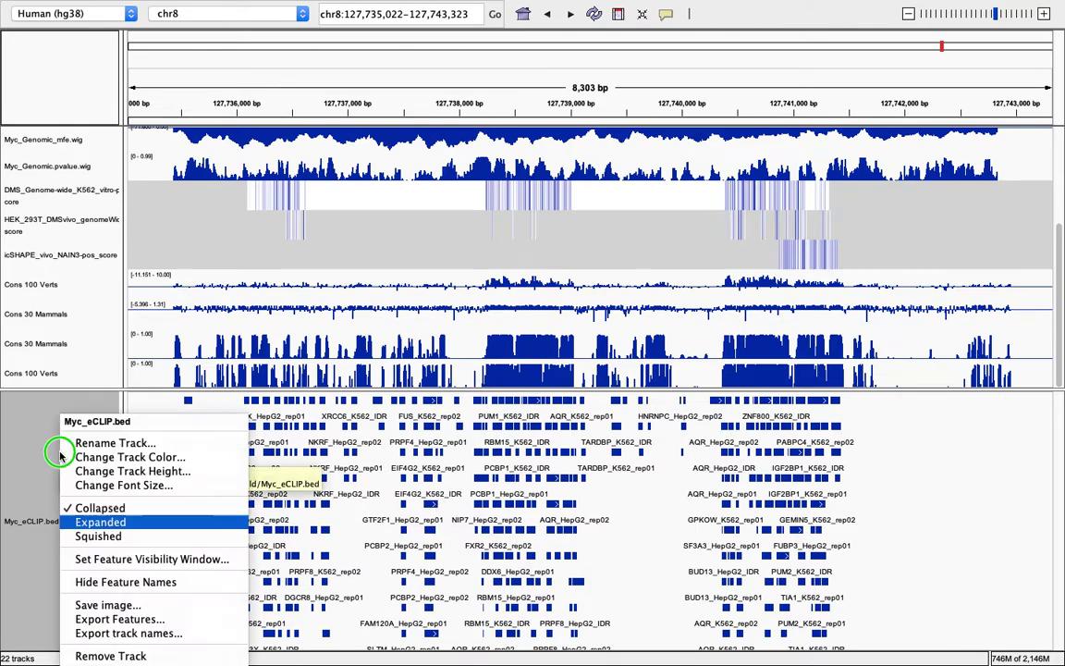
click(103, 508)
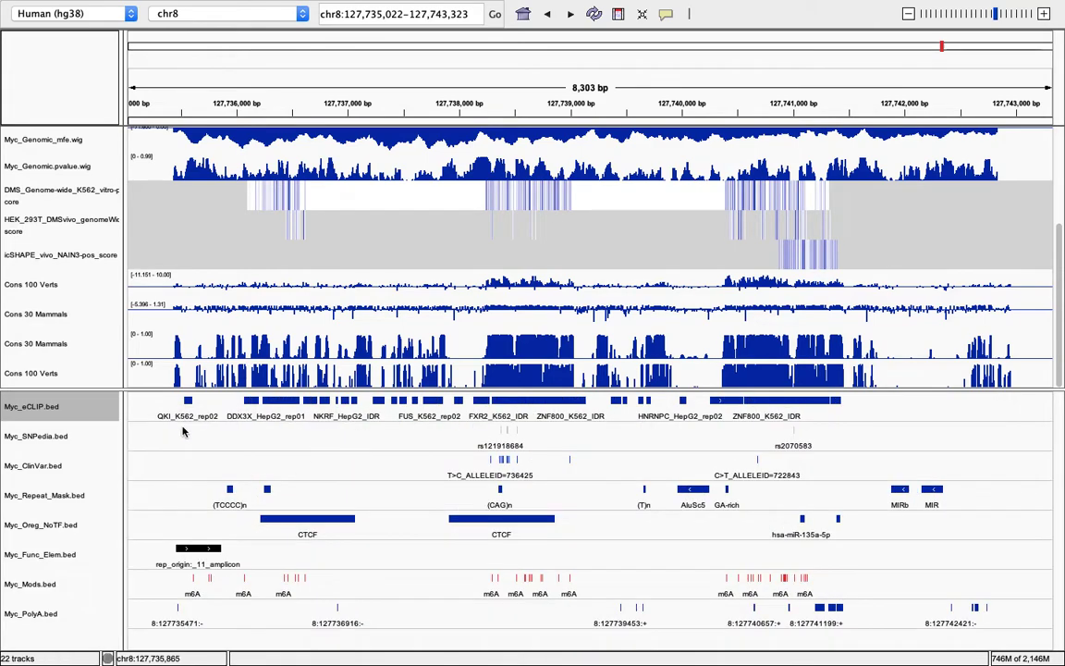
Try the Squished display mode on the Myc_eCLIP.bed track and return it to Collapsed.
right_click(74, 407)
click(111, 526)
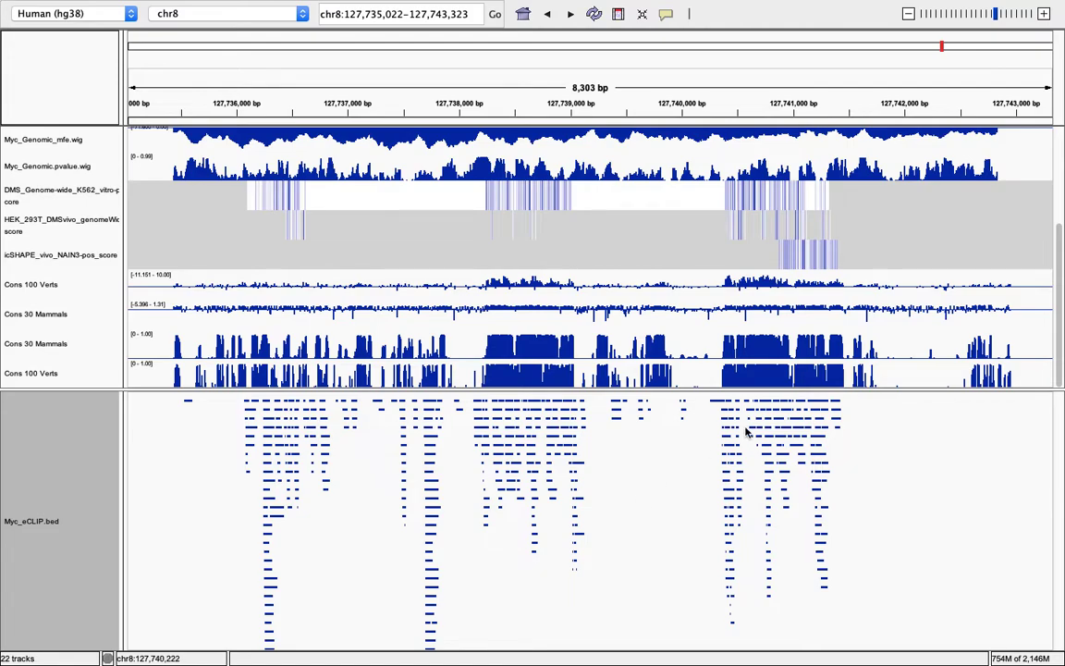
right_click(31, 413)
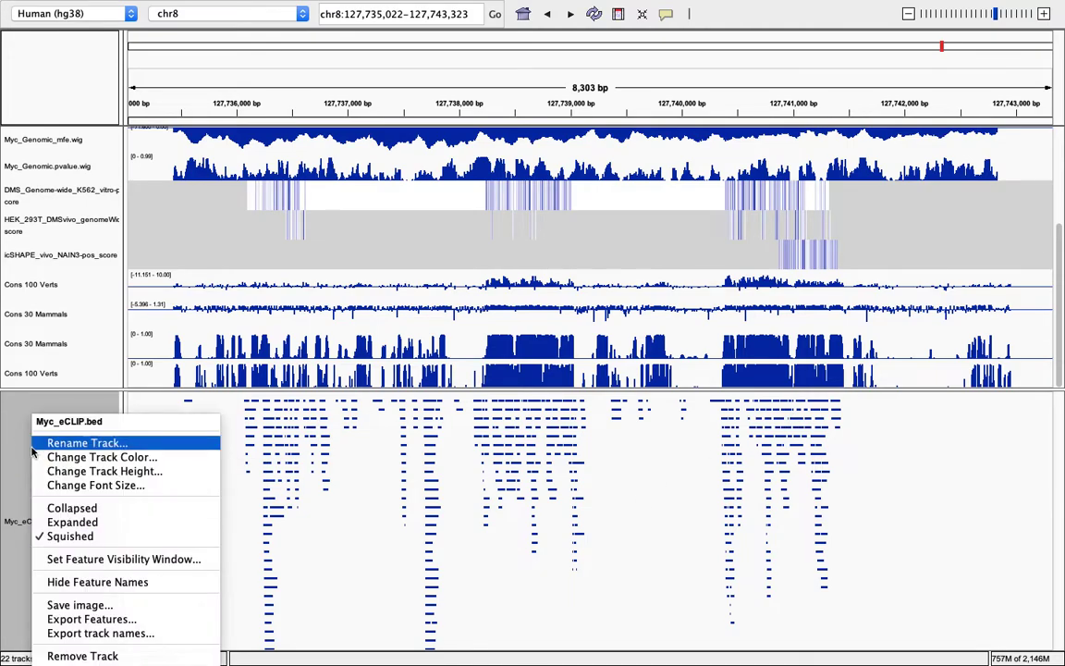
click(94, 513)
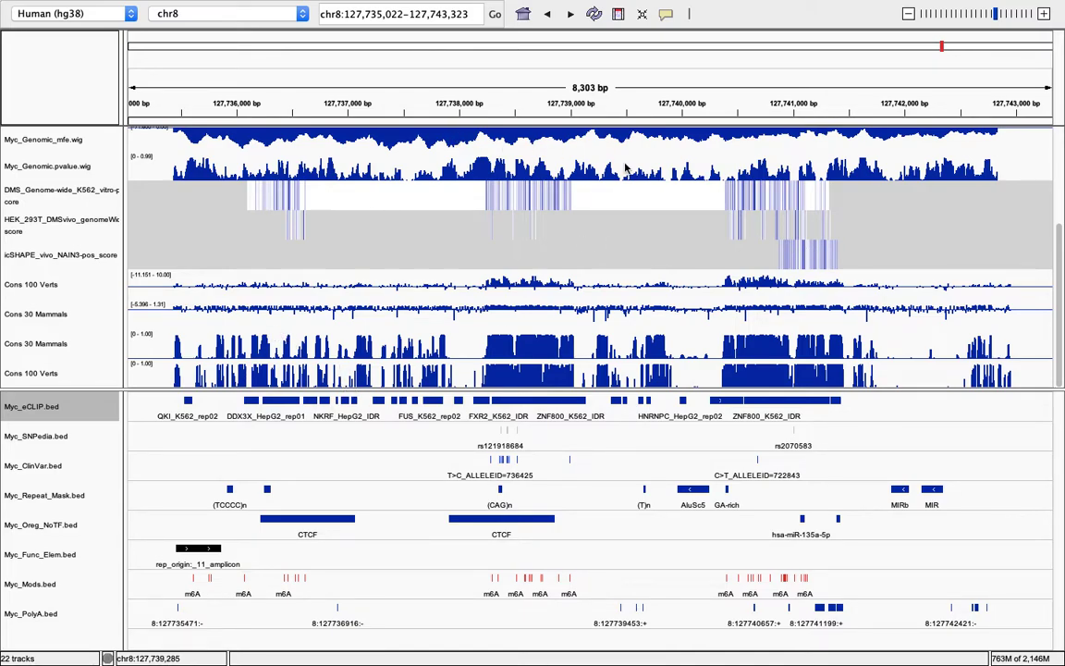
Pan along the MYC locus and bring the Refseq Genes track and the ScanFold tracks back into view.
click(502, 222)
drag(502, 222, 392, 221)
scroll(530, 243, up, 3)
scroll(530, 243, up, 2)
click(568, 225)
drag(568, 225, 534, 242)
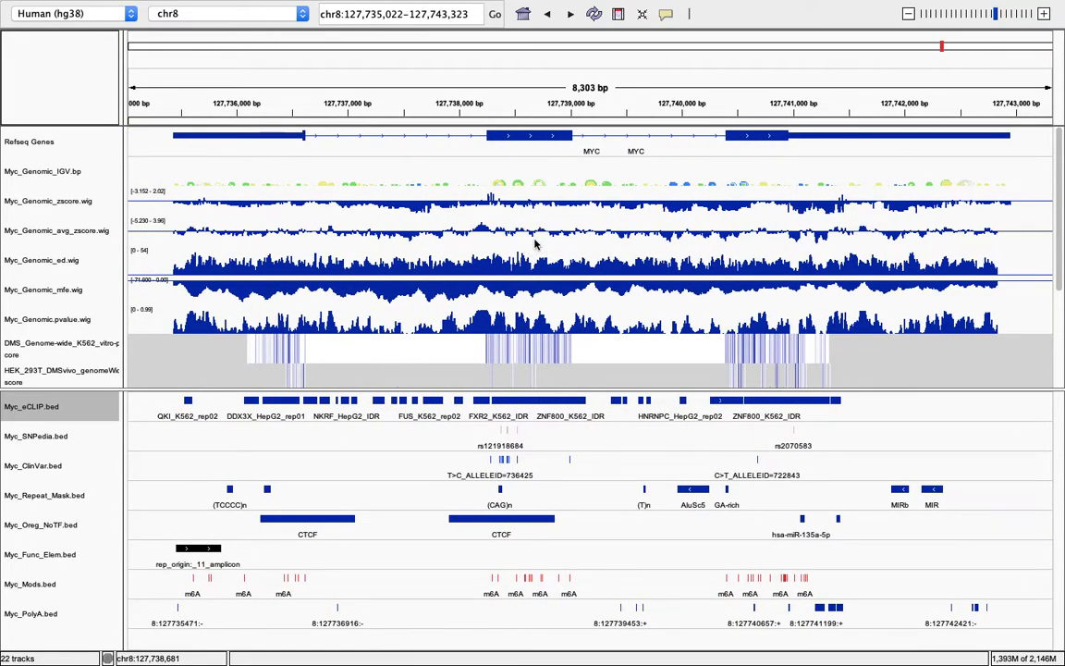
Examine the MYC locus at a wider zoom of about 15 kb and a closer zoom of about 2 kb.
click(908, 12)
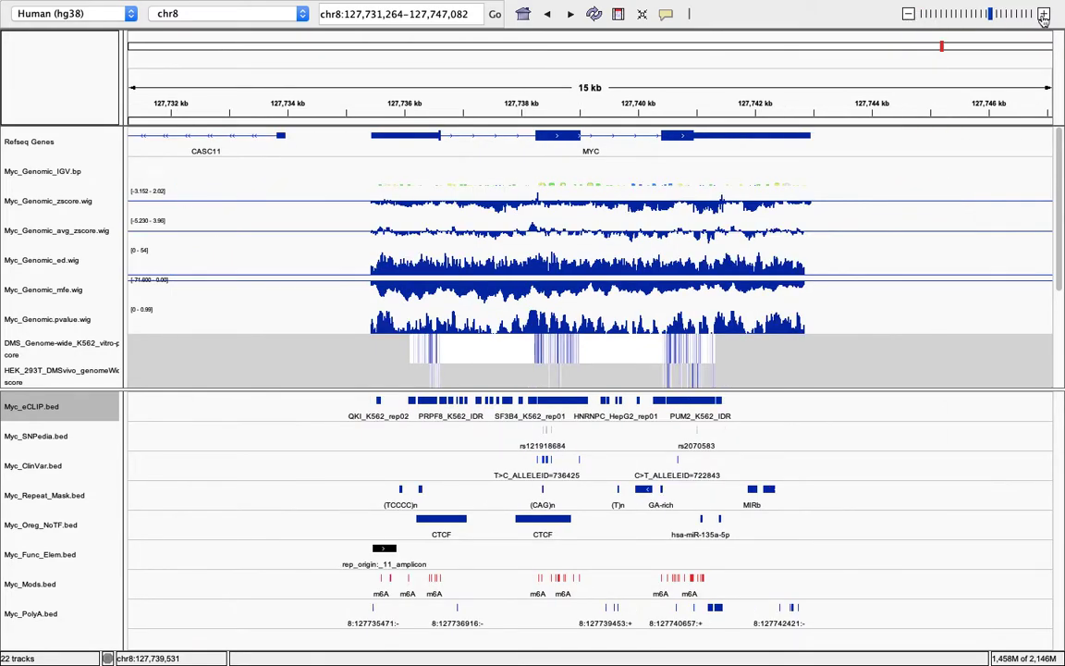
click(1043, 14)
click(1043, 14)
click(1043, 14)
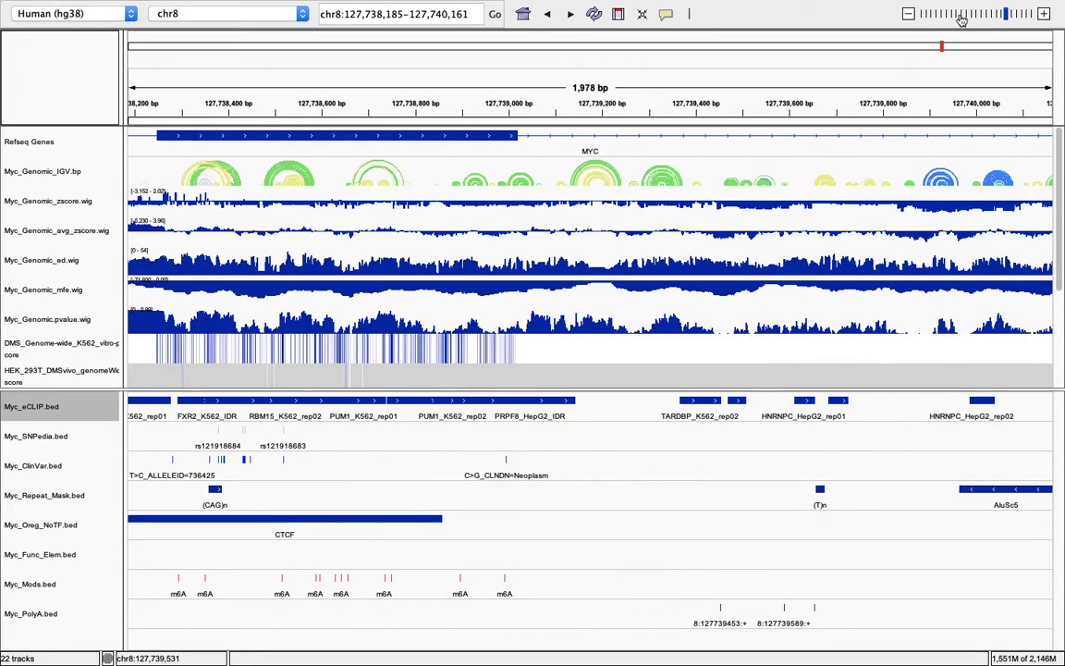
Zoom out to see the whole MYC gene, and narrow the view to about 122 bp at chr8:127,741,030-127,741,150.
click(909, 13)
click(909, 13)
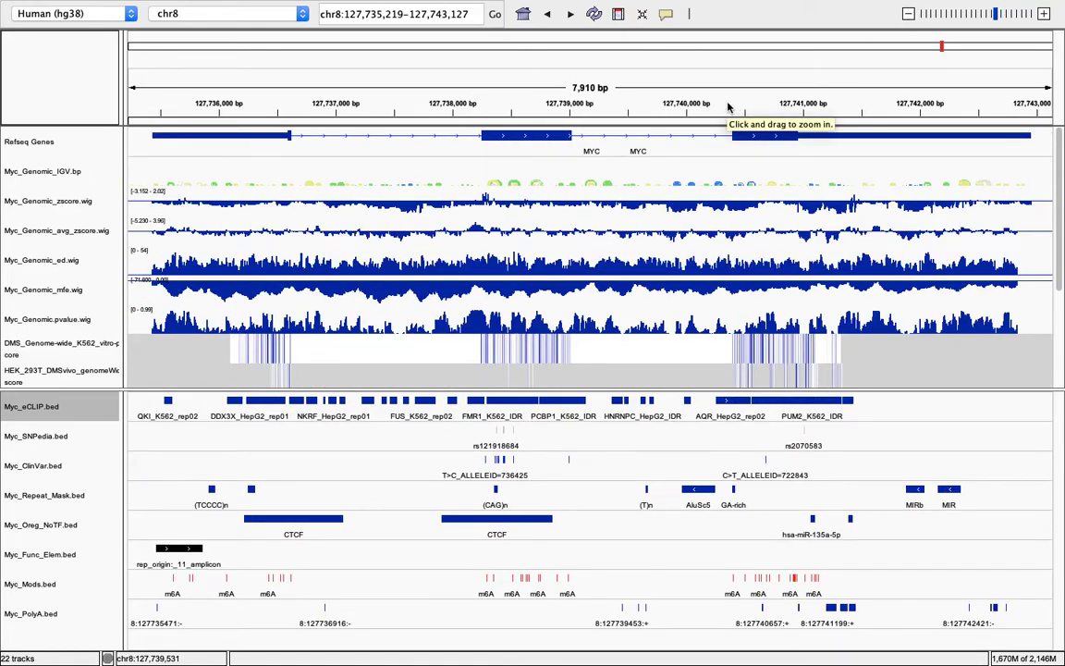
drag(727, 108, 844, 87)
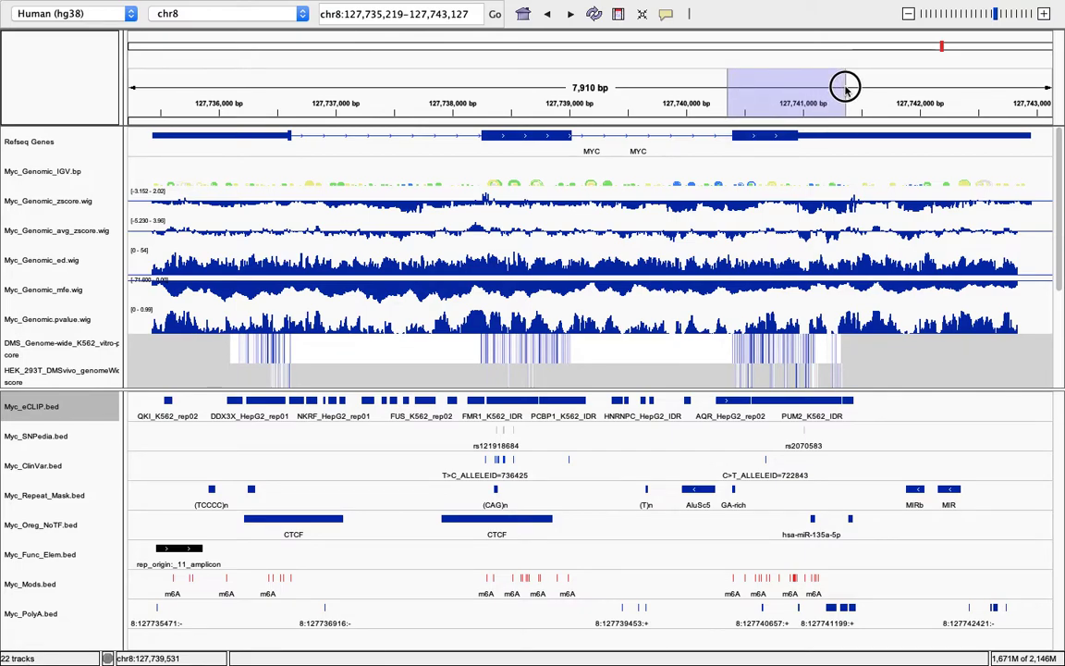
drag(845, 87, 845, 87)
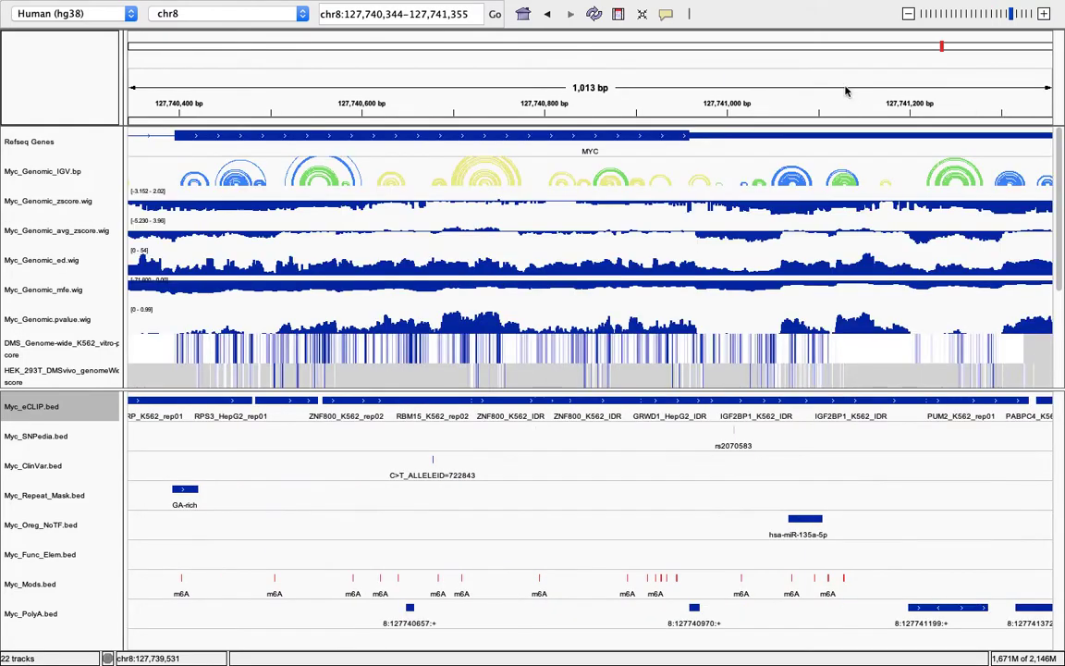
drag(624, 79, 975, 120)
drag(474, 109, 767, 120)
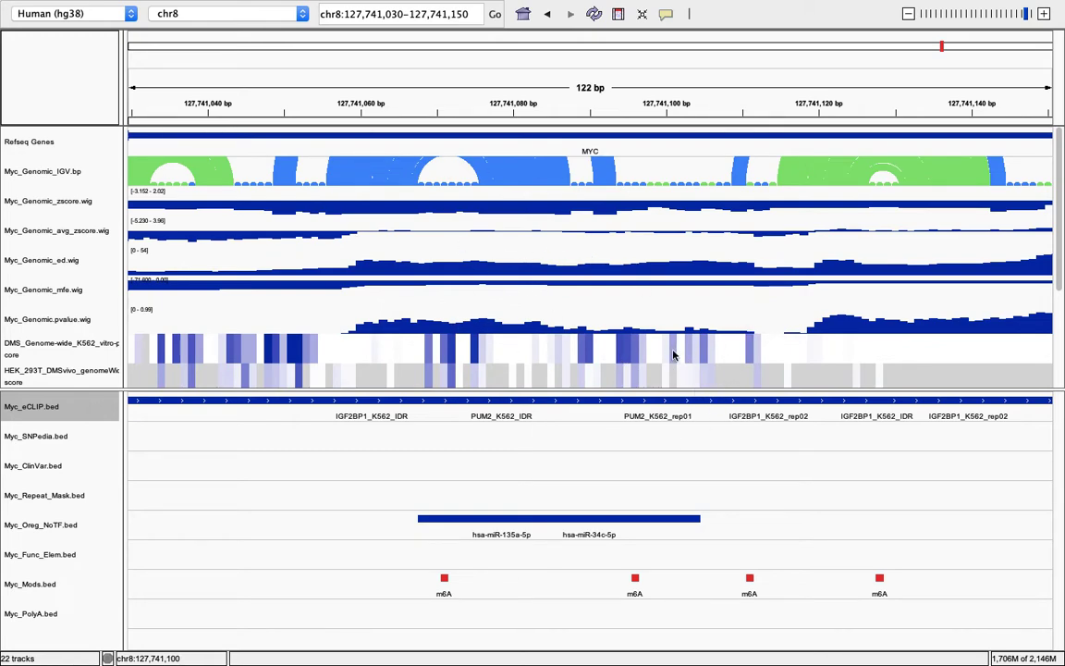
Set the height of the Myc_Genomic_IGV.bp track to 300 and shift the view slightly upstream to chr8:127,741,026-127,741,146.
right_click(88, 171)
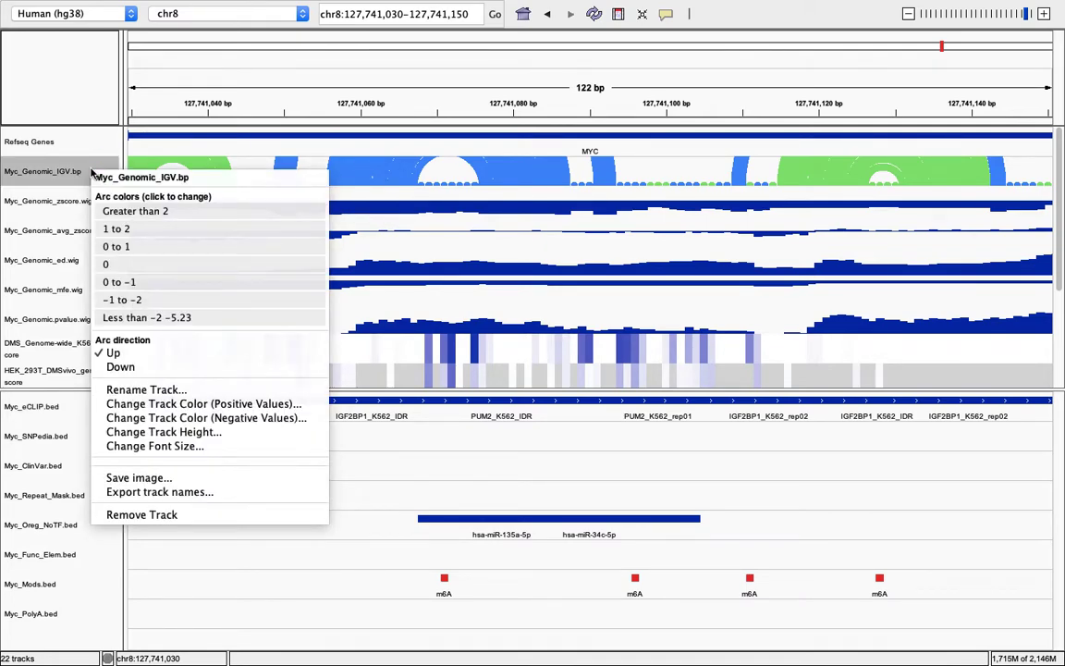
click(203, 432)
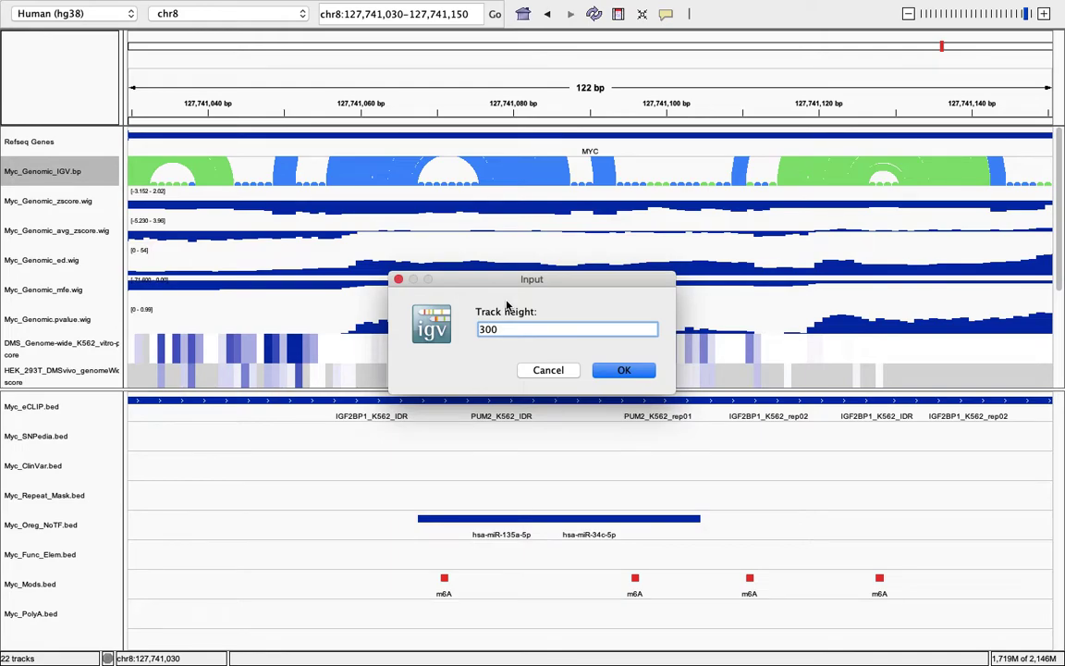
key(Return)
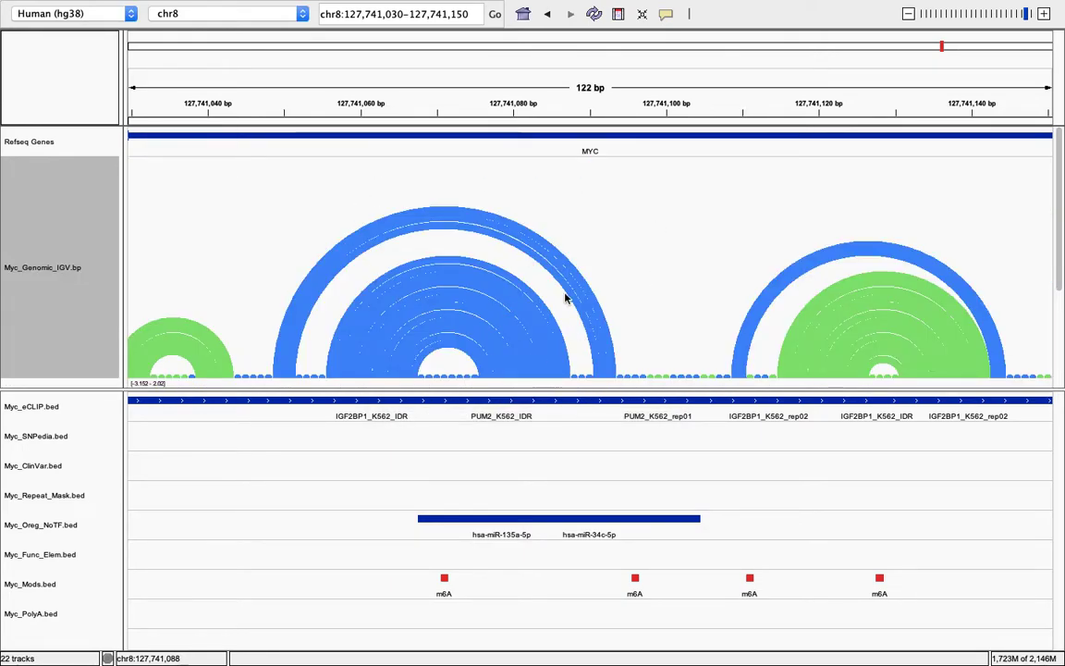
click(457, 278)
drag(457, 277, 490, 269)
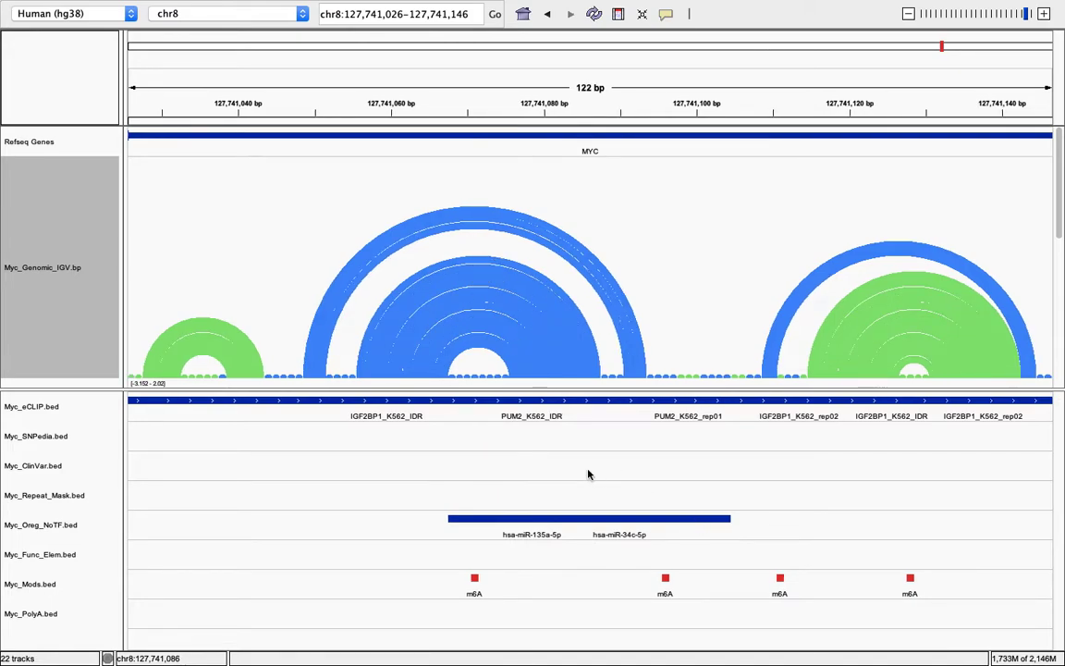
Expand the Myc_eCLIP.bed track to view its overlapping binding sites over the arc structures, and return it to Collapsed.
right_click(219, 414)
click(278, 453)
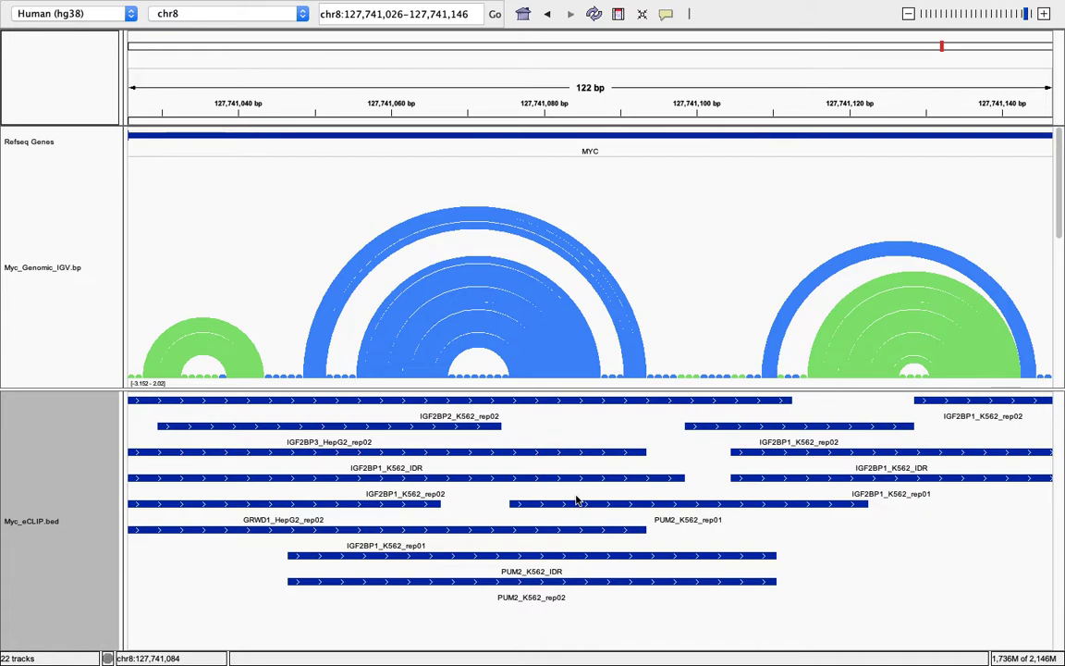
right_click(40, 463)
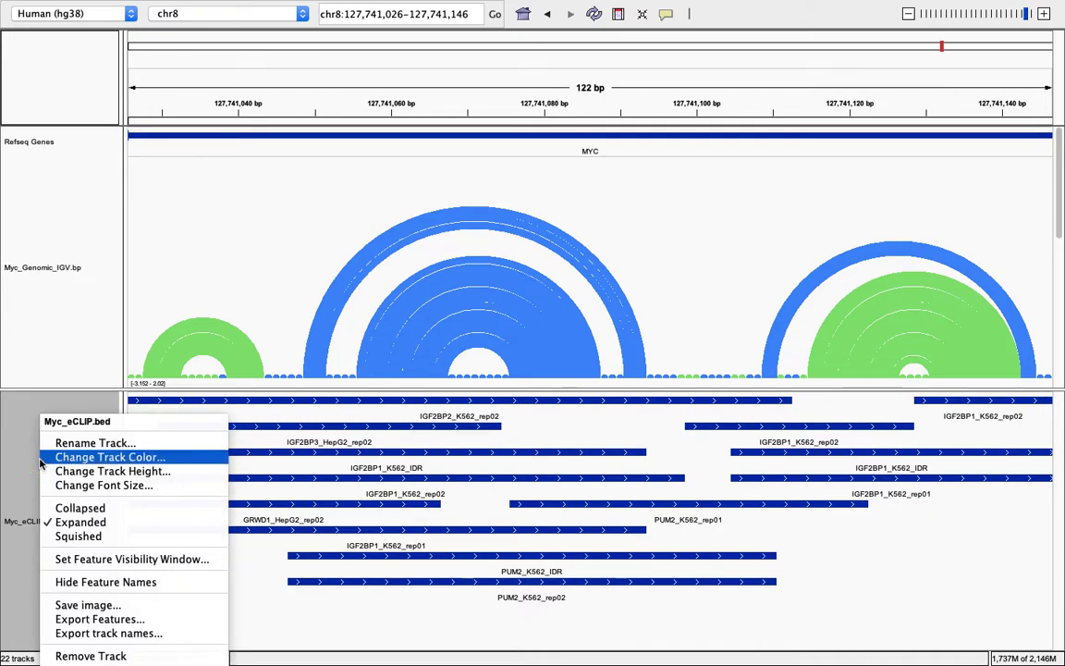
click(96, 513)
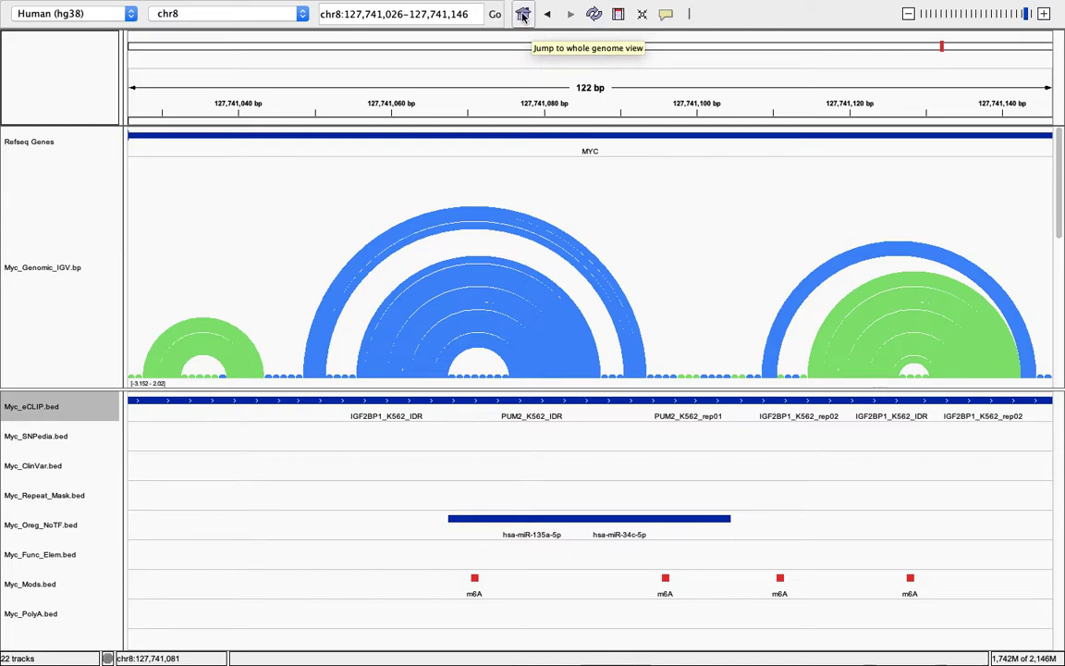
Step back and forward through the previously viewed genomic regions.
click(547, 15)
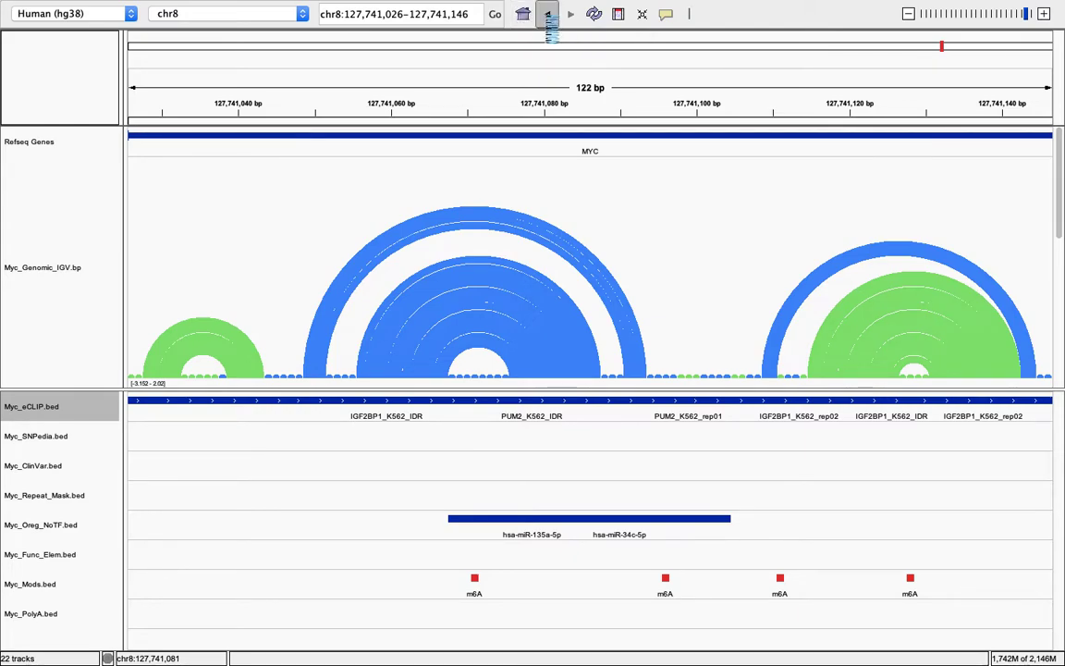
click(547, 16)
click(571, 15)
click(547, 16)
click(569, 17)
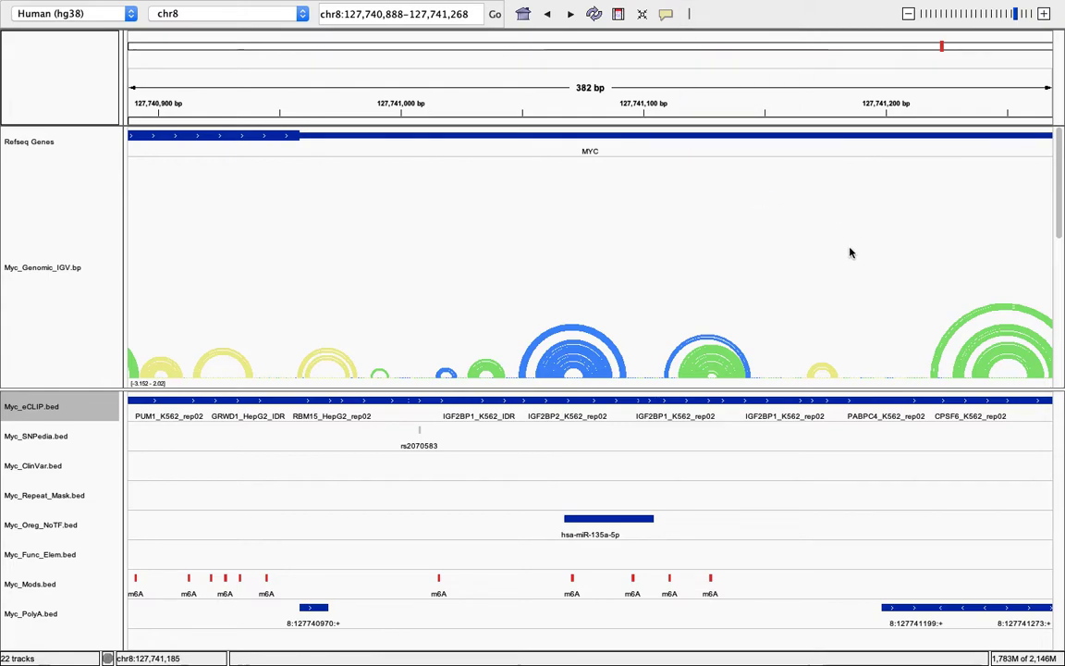
Widen the view to about 2 kb around chr8:127,740,090-127,742,066 and examine the ScanFold metric, probing and conservation tracks.
click(909, 16)
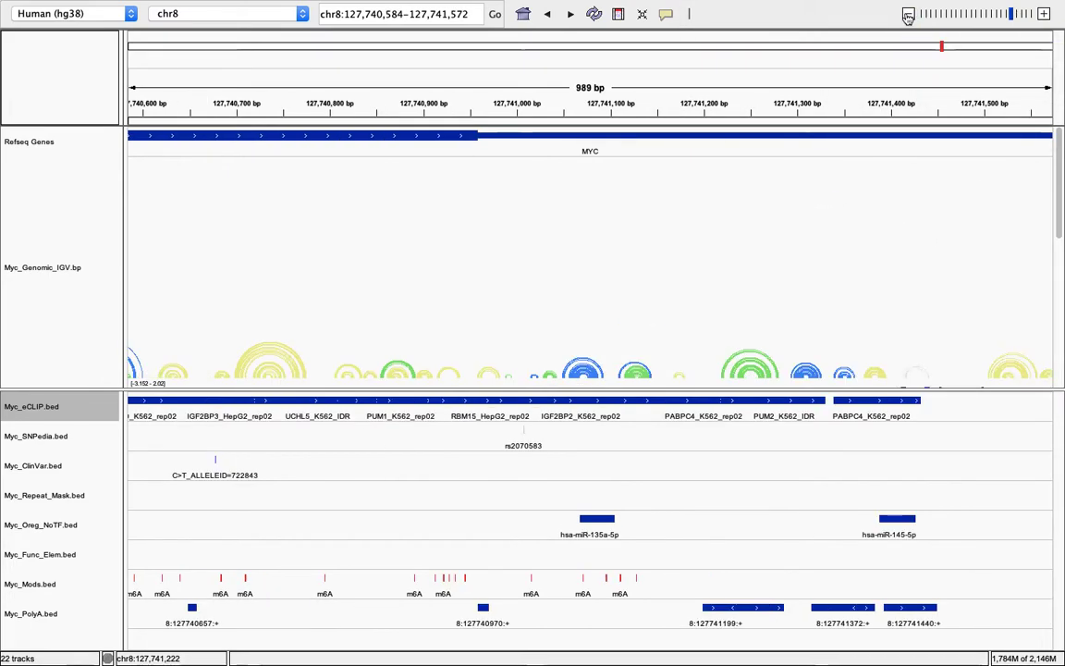
click(909, 16)
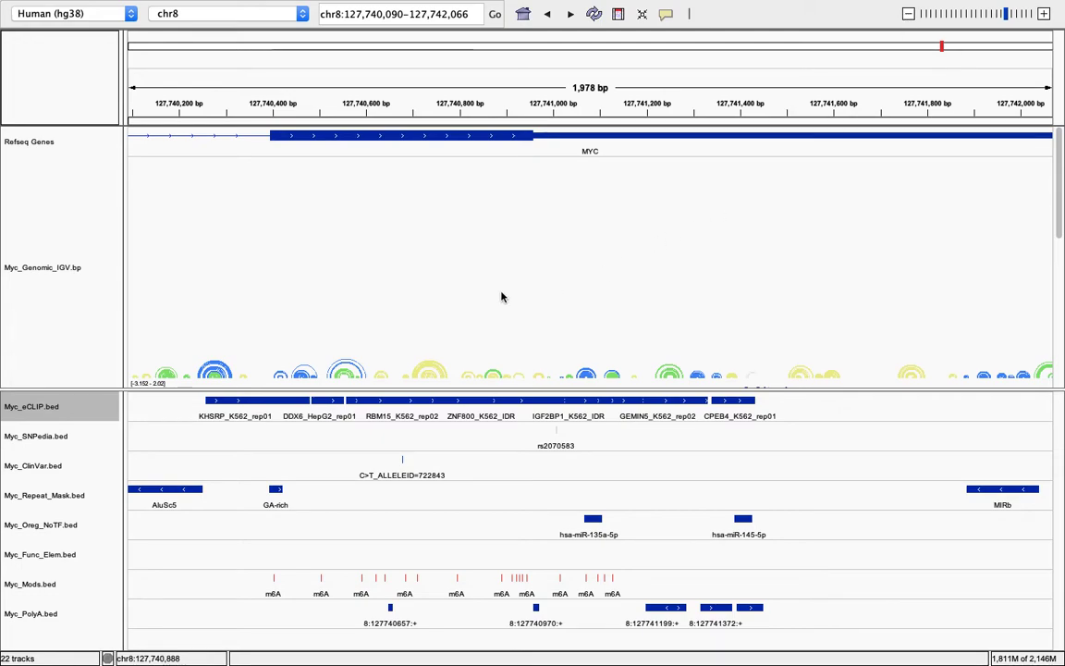
scroll(502, 296, down, 3)
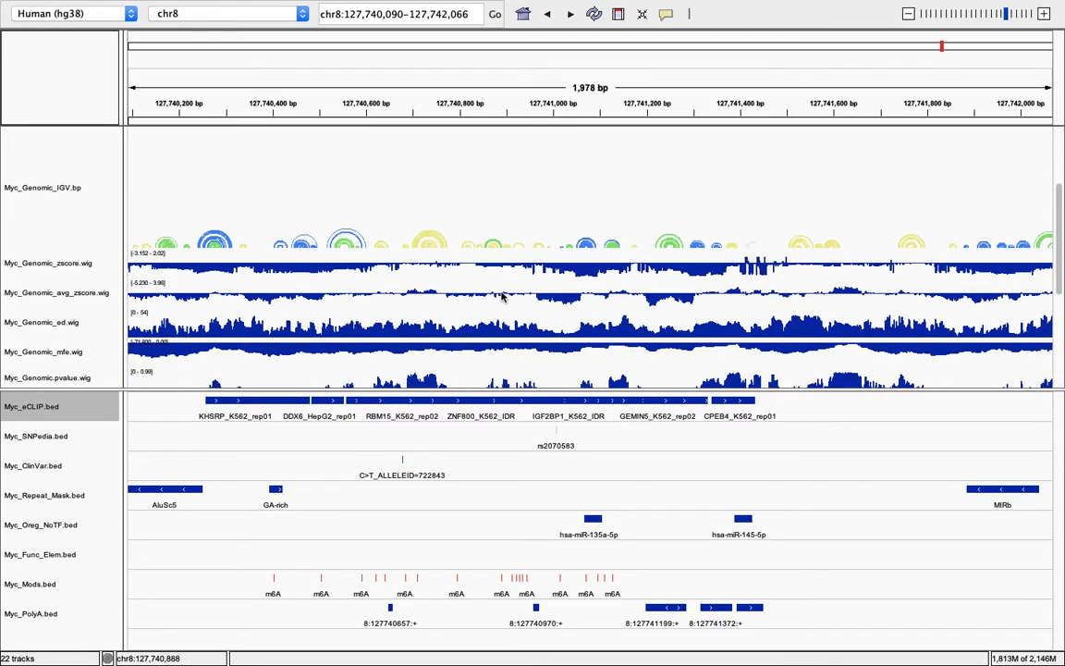
scroll(502, 296, down, 5)
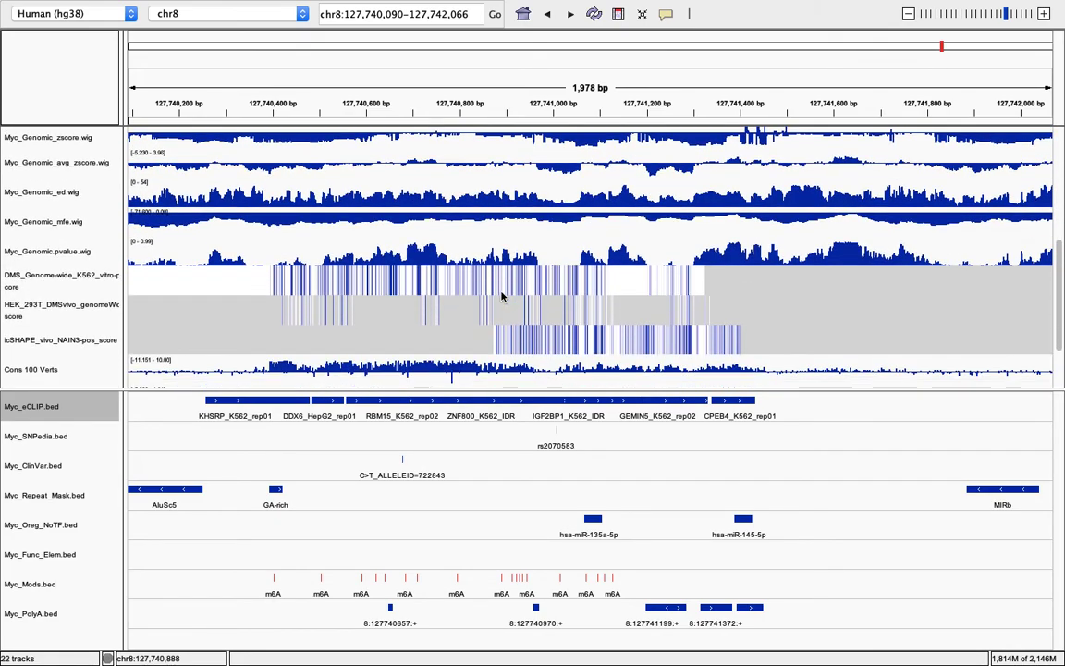
scroll(502, 296, down, 3)
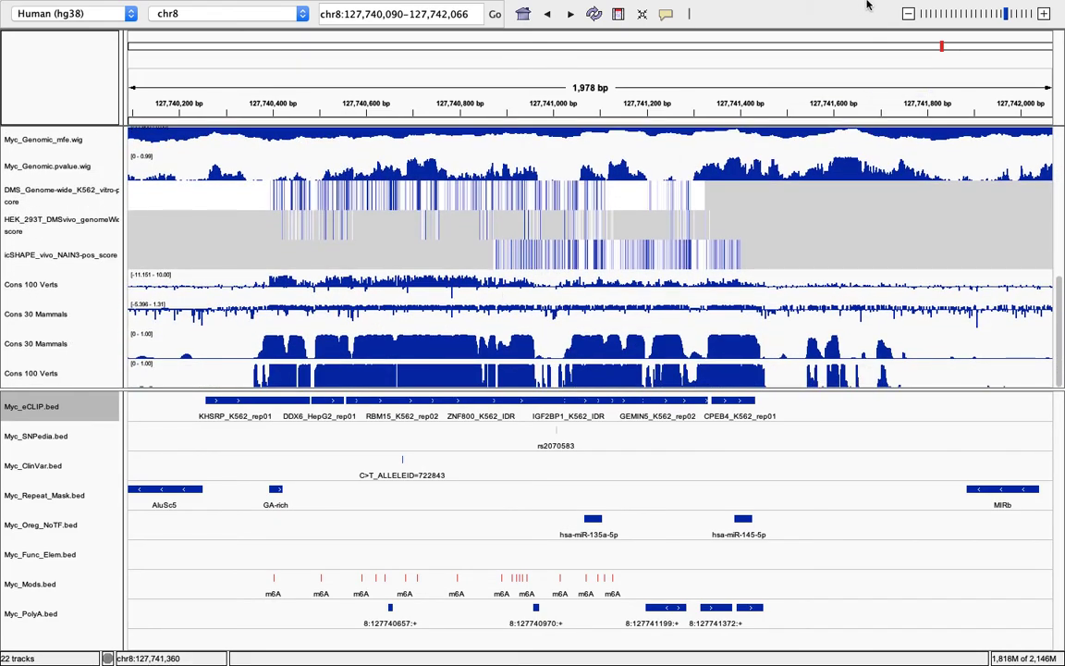